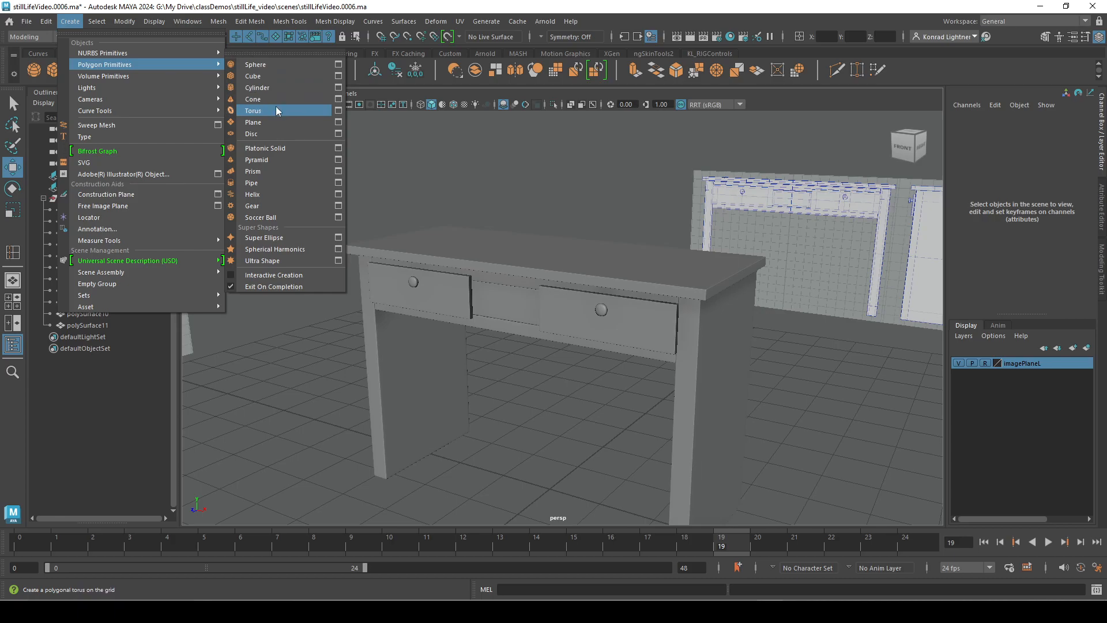
Step: Create a polygon cube primitive at the origin and frame it in the perspective view
left_click(266, 76)
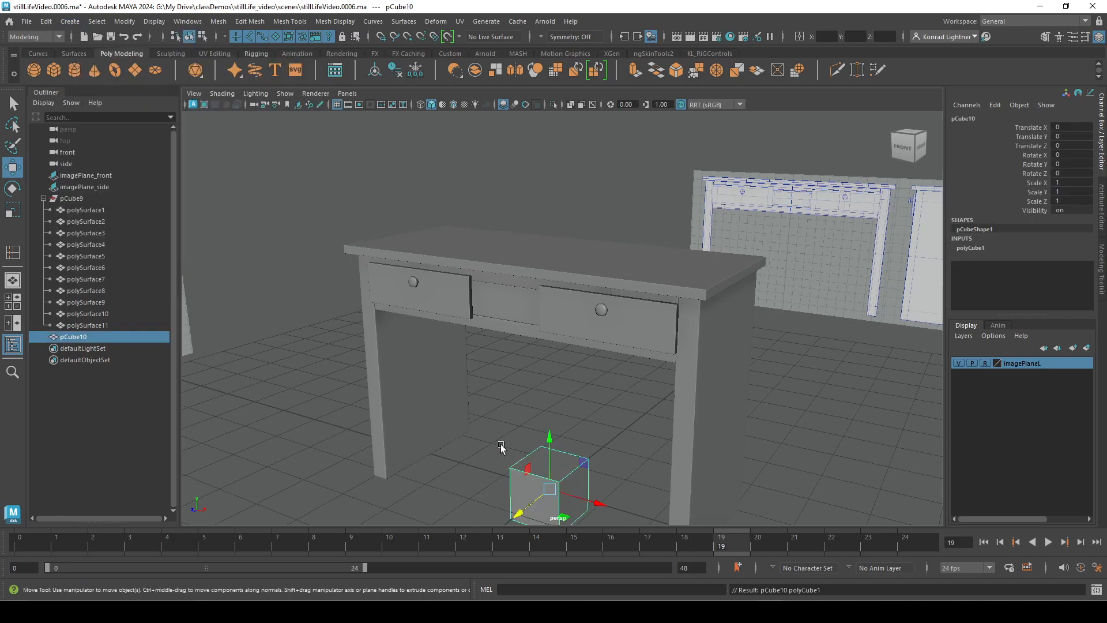
middle_click_drag(479, 409, 438, 283, "alt")
right_click_drag(438, 283, 593, 434, "alt")
middle_click_drag(360, 375, 413, 284, "alt")
right_click_drag(413, 284, 596, 352, "alt")
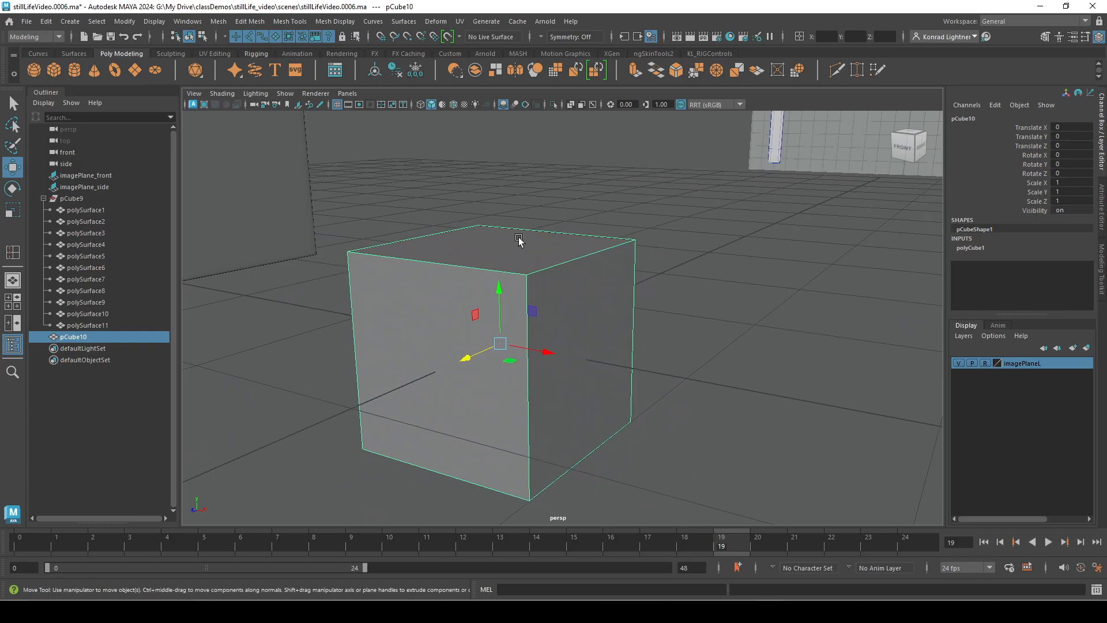
Step: Select all faces of the cube and extrude them in place without any offset
right_click(519, 237)
right_click_drag(519, 237, 519, 267)
right_click_drag(564, 302, 378, 208, "alt")
left_click_drag(378, 207, 549, 257)
right_click(543, 257, "shift")
right_click_drag(542, 283, 653, 254, "shift")
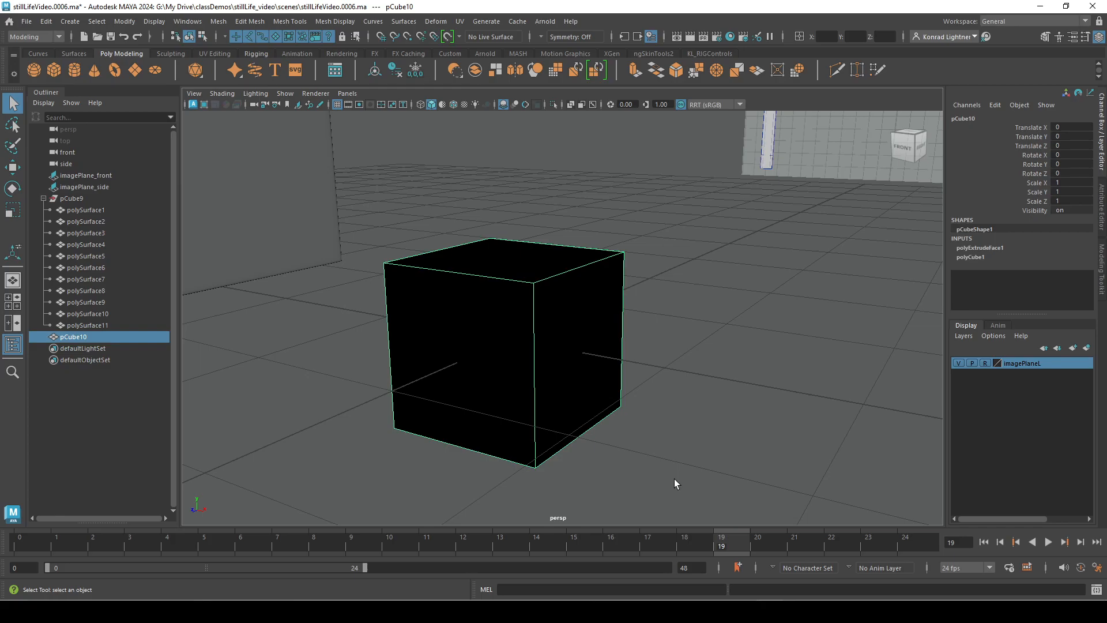
right_click_drag(472, 356, 551, 356, "alt")
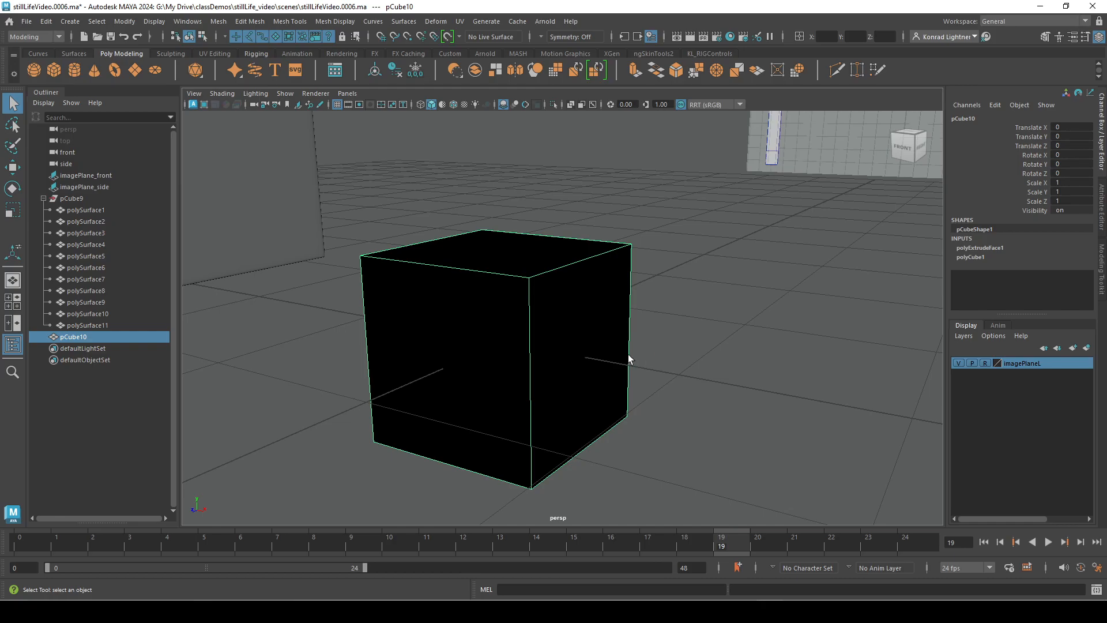
Step: Select a single side face of the cube, try moving it, undo the move, and clear the selection
right_click_drag(542, 249, 550, 273)
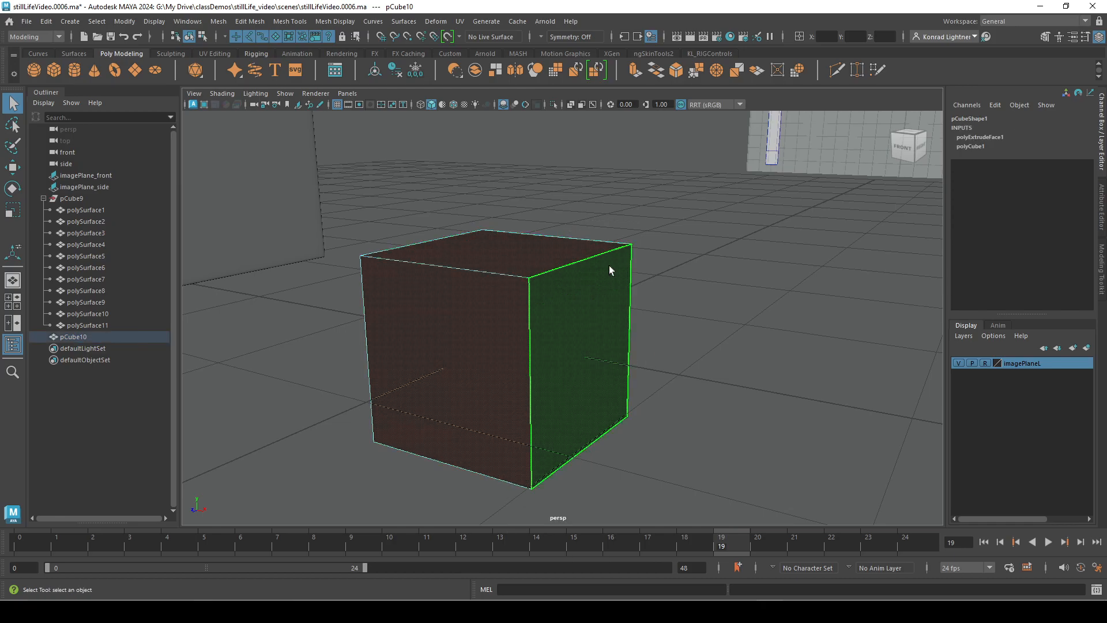
left_click(617, 329)
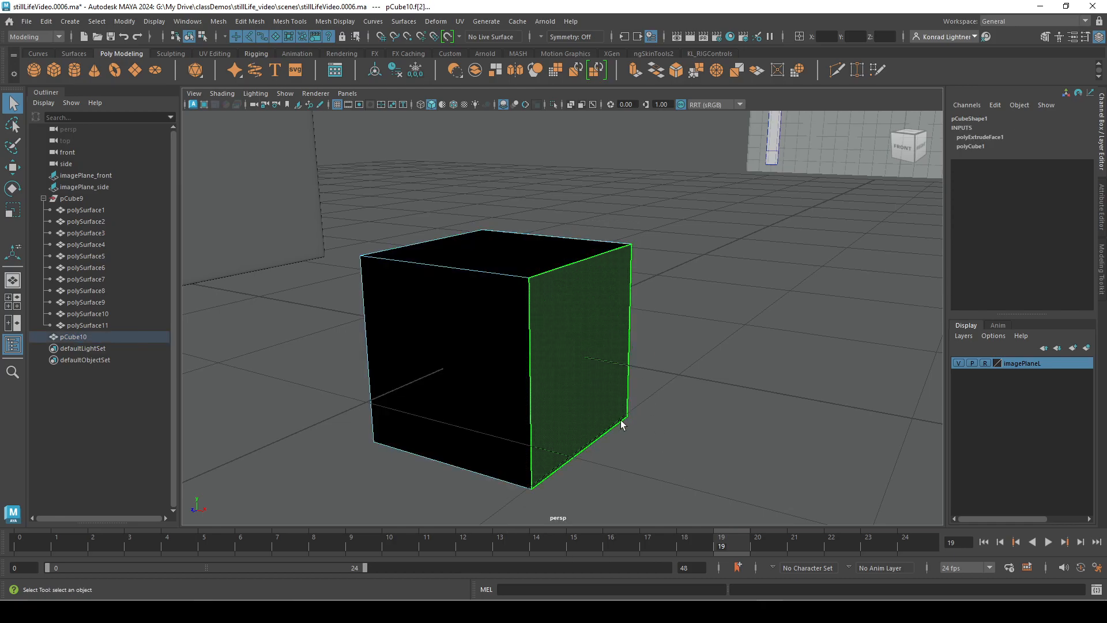
key("w")
left_click_drag(548, 349, 521, 346)
key("ctrl+z")
left_click(734, 423)
left_click(602, 407)
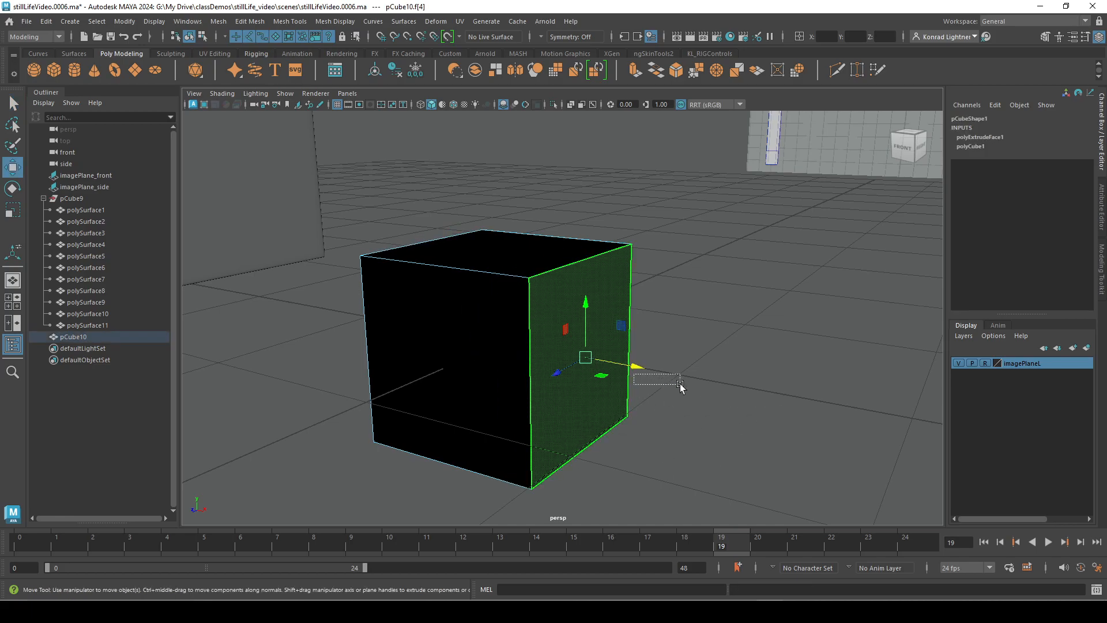
left_click_drag(679, 384, 674, 382)
Step: Try pulling the cube's upper front corner vertex out of place, and undo the vertex moves
right_click_drag(549, 301, 497, 264)
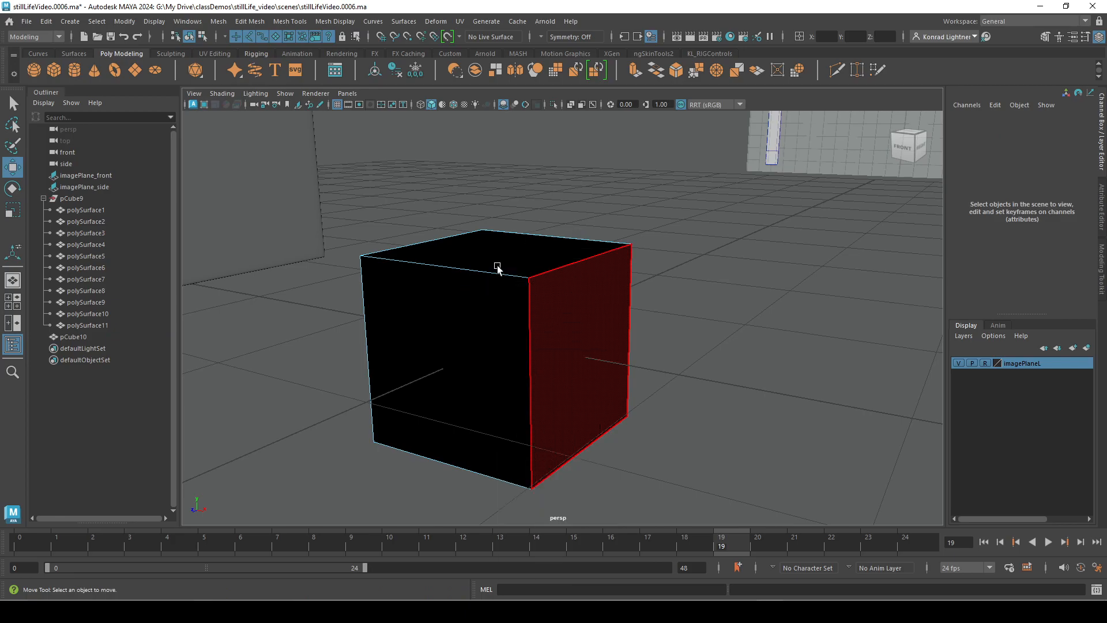
left_click(528, 278)
left_click_drag(519, 297, 668, 384)
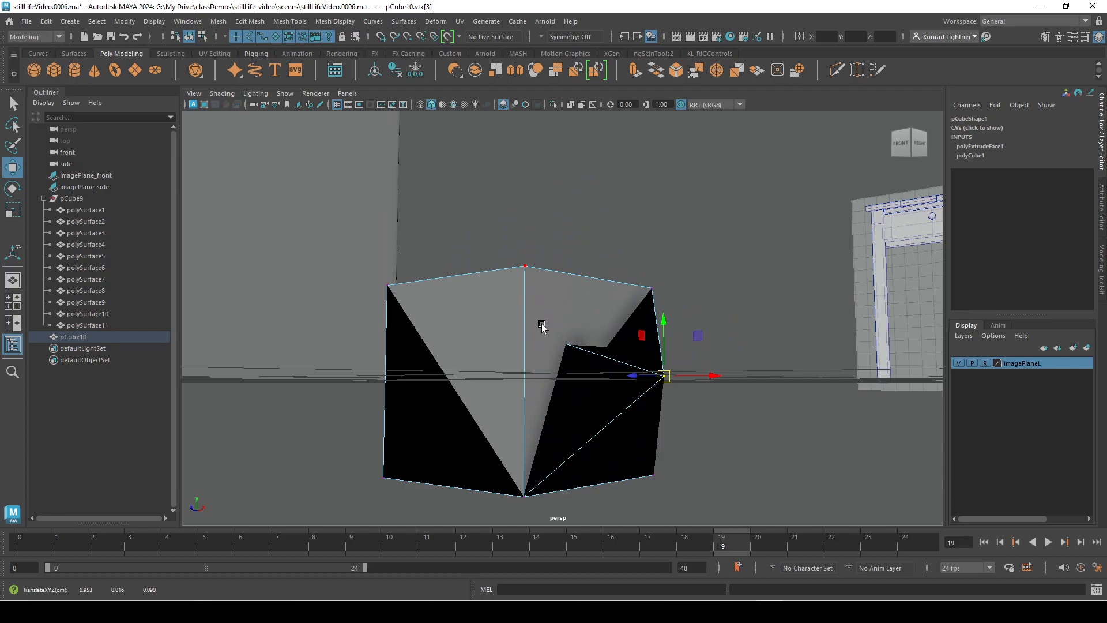
key("ctrl+z")
key("ctrl+z")
key("ctrl+z")
key("ctrl+z")
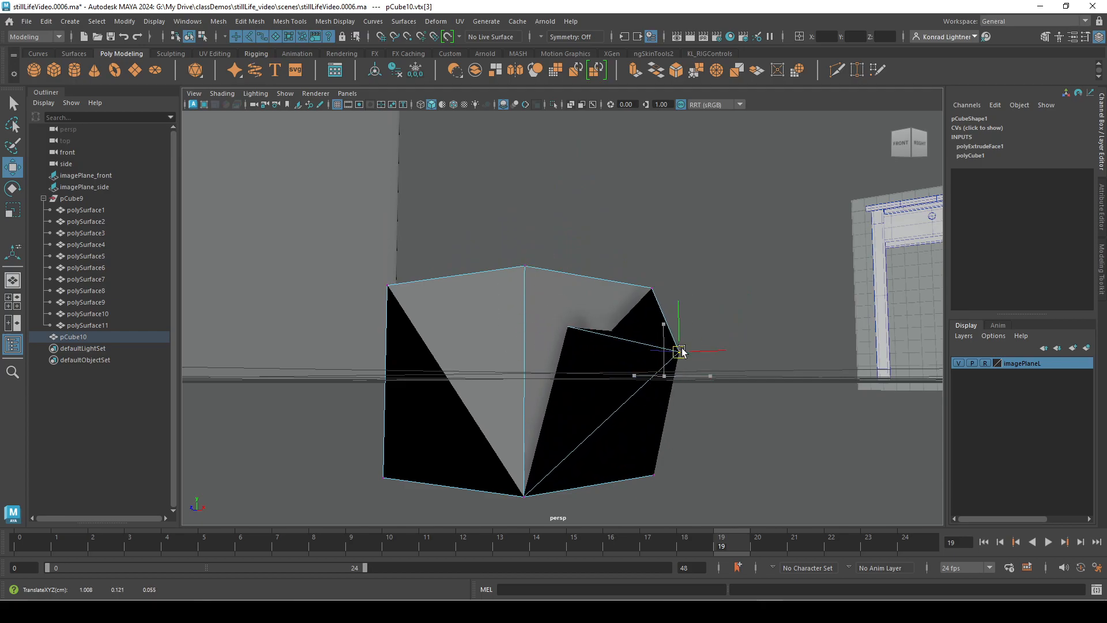
left_click_drag(602, 346, 502, 398, "alt")
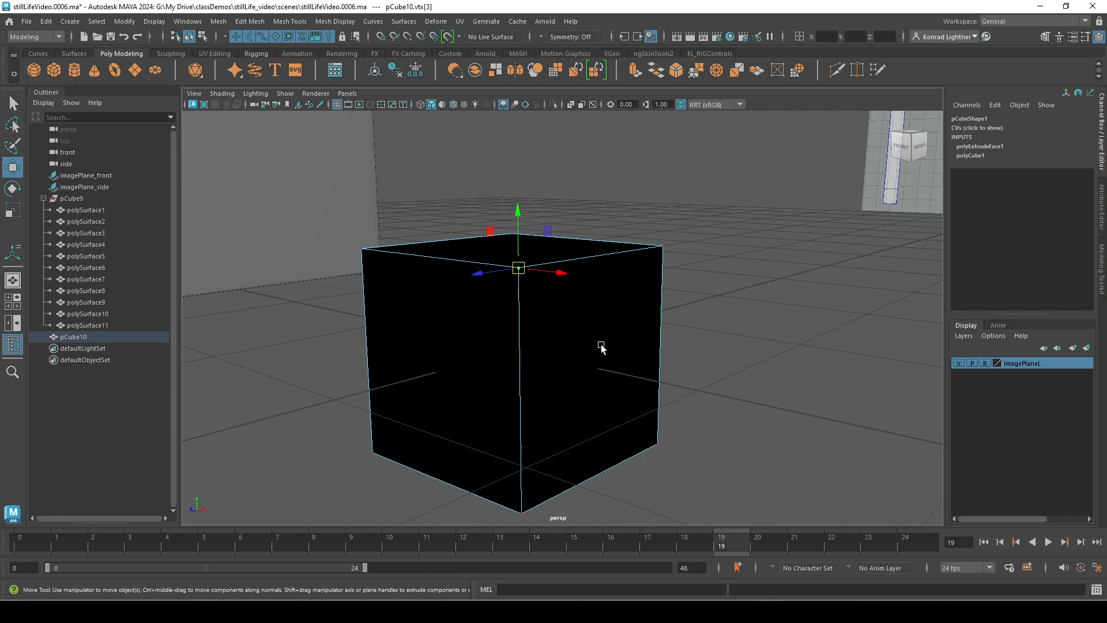
Step: Undo the in-place face extrusion to restore the plain cube
key("ctrl+z")
key("ctrl+z")
key("ctrl+z")
key("ctrl+z")
key("ctrl+z")
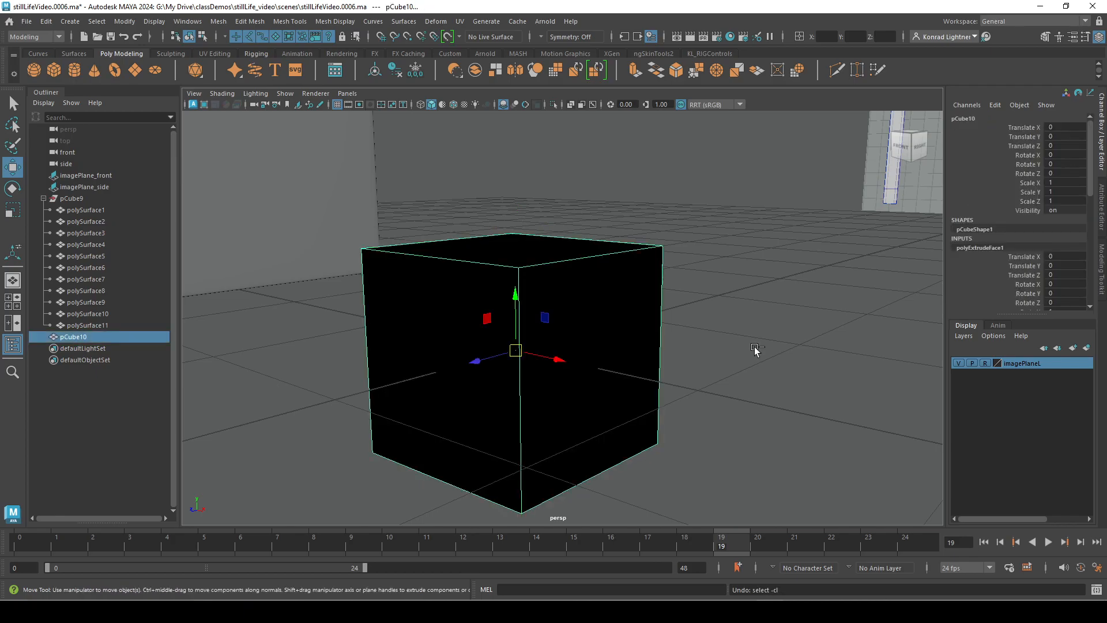
Step: Select all faces of the cube, extrude them with a very slight offset along Z, and return to object mode
right_click_drag(498, 262, 494, 228)
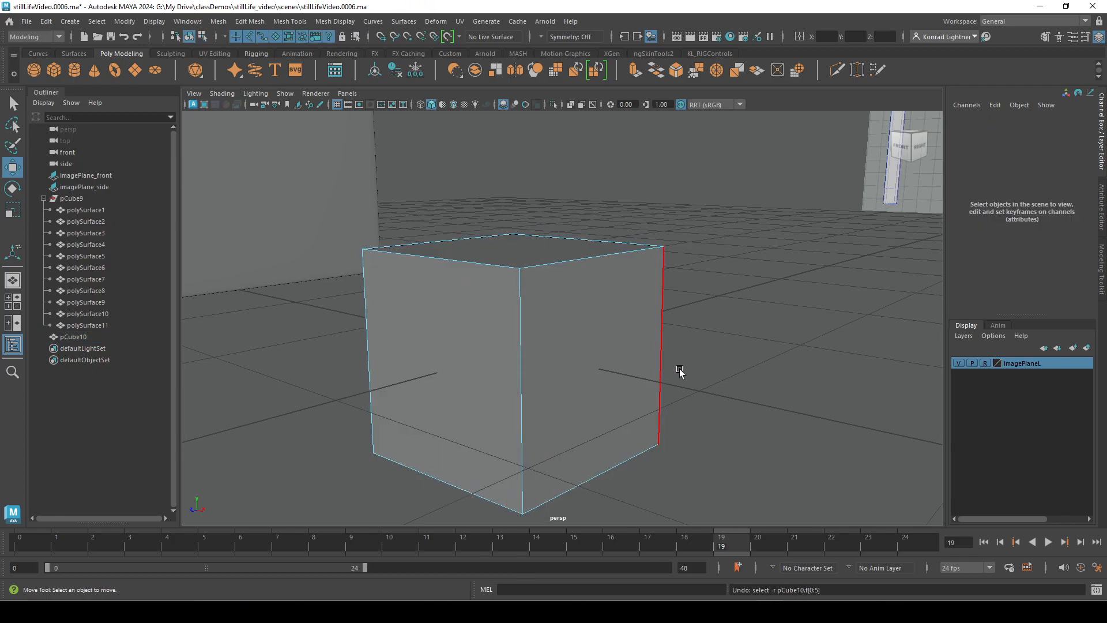
left_click_drag(671, 370, 714, 391, "alt")
right_click_drag(531, 270, 535, 310)
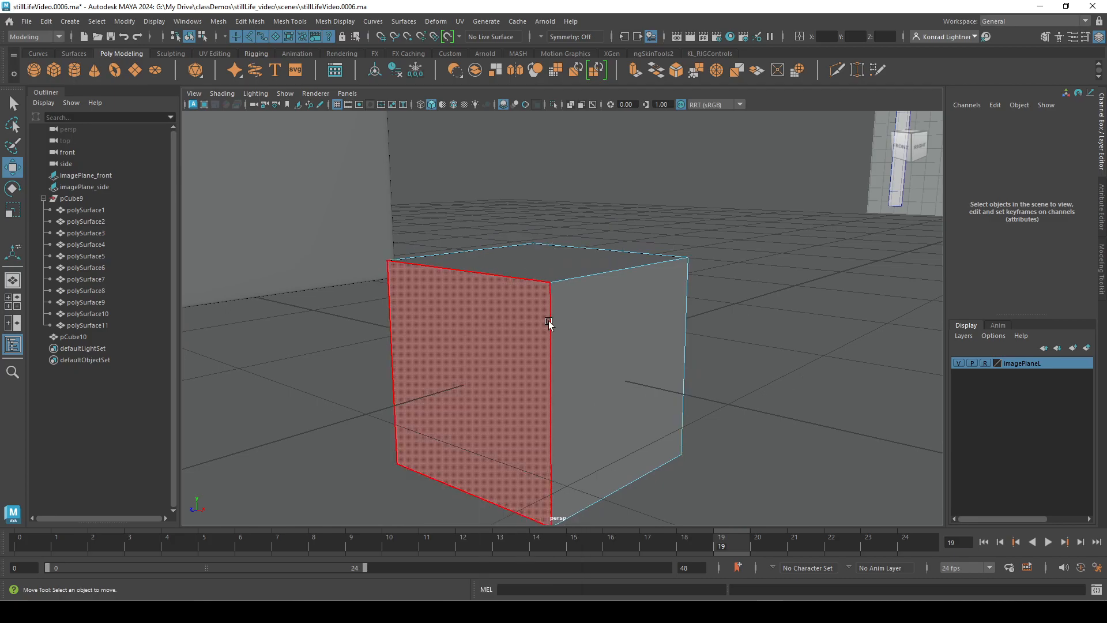
double_click(533, 348)
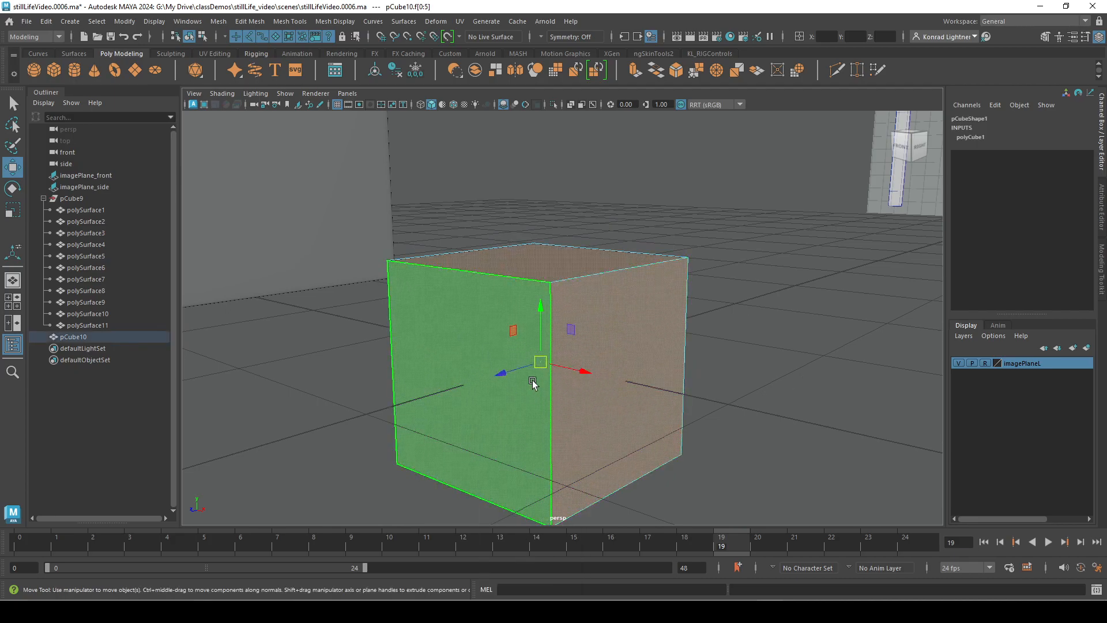
left_click_drag(516, 373, 499, 376, "shift")
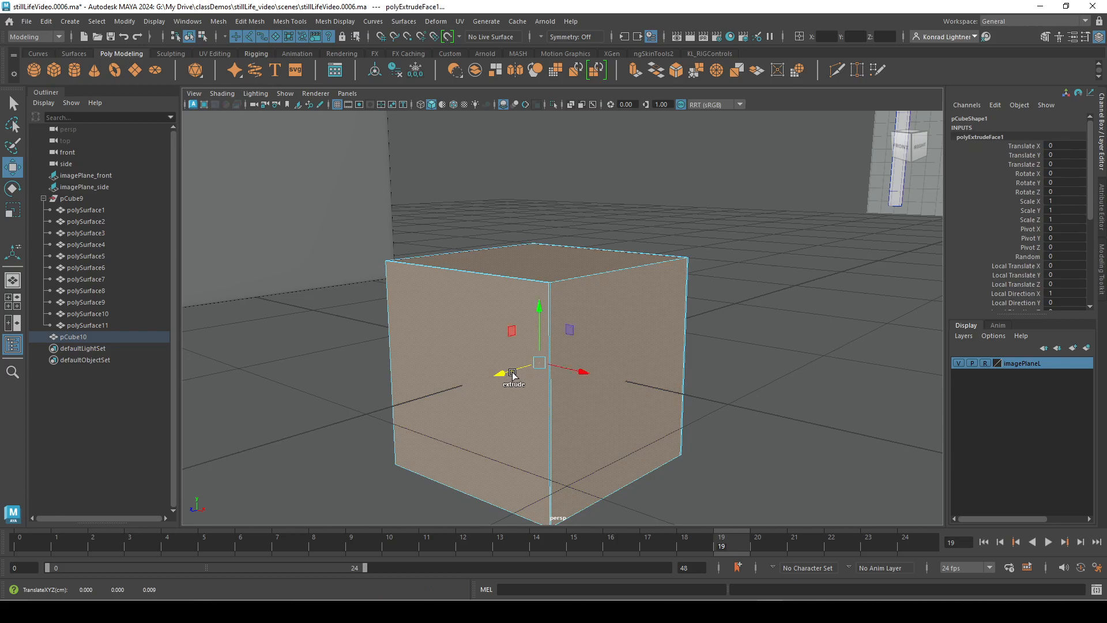
right_click_drag(613, 273, 698, 245)
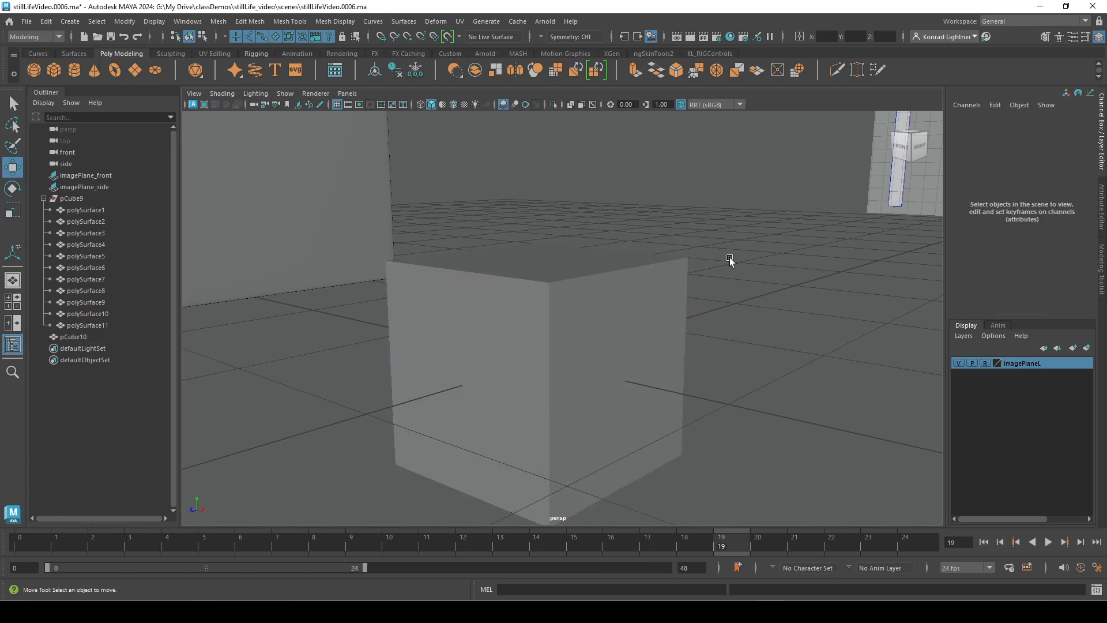
Step: Select one whole shell of connected faces, move it away from the rest of the cube, and undo the move
left_click(618, 382)
left_click(842, 455)
left_click_drag(655, 380, 591, 421, "alt")
left_click(601, 350)
right_click_drag(444, 436, 723, 468, "alt")
left_click_drag(475, 270, 481, 236, "alt")
right_click_drag(497, 221, 465, 252)
double_click(463, 247)
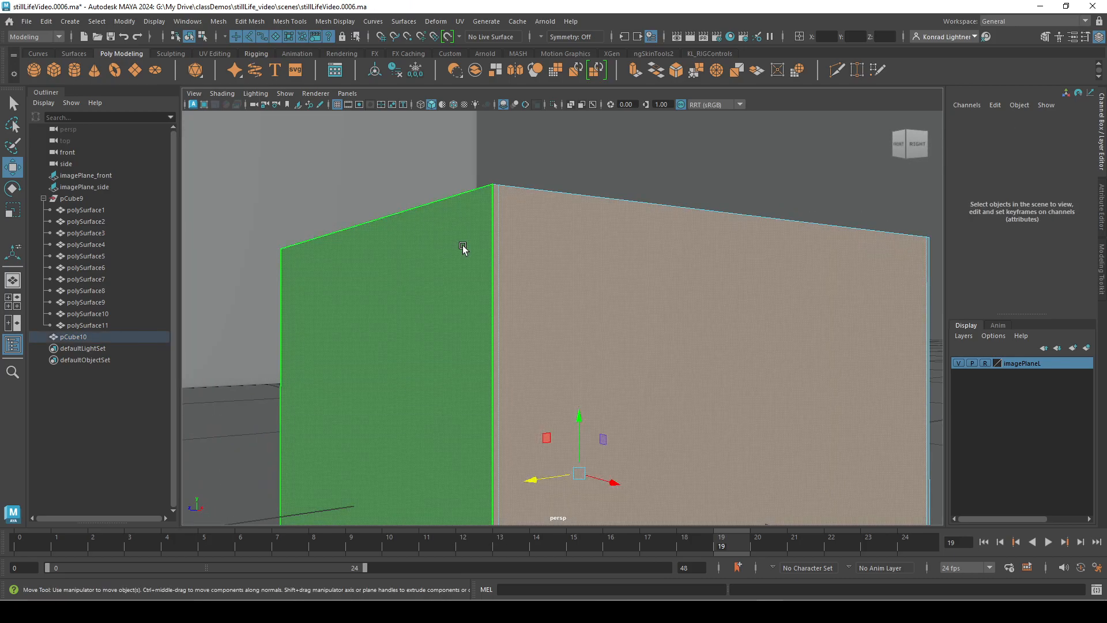
right_click_drag(650, 338, 477, 292, "alt")
left_click_drag(477, 292, 842, 305, "alt")
right_click_drag(646, 326, 387, 308, "alt")
left_click_drag(386, 308, 567, 384, "alt")
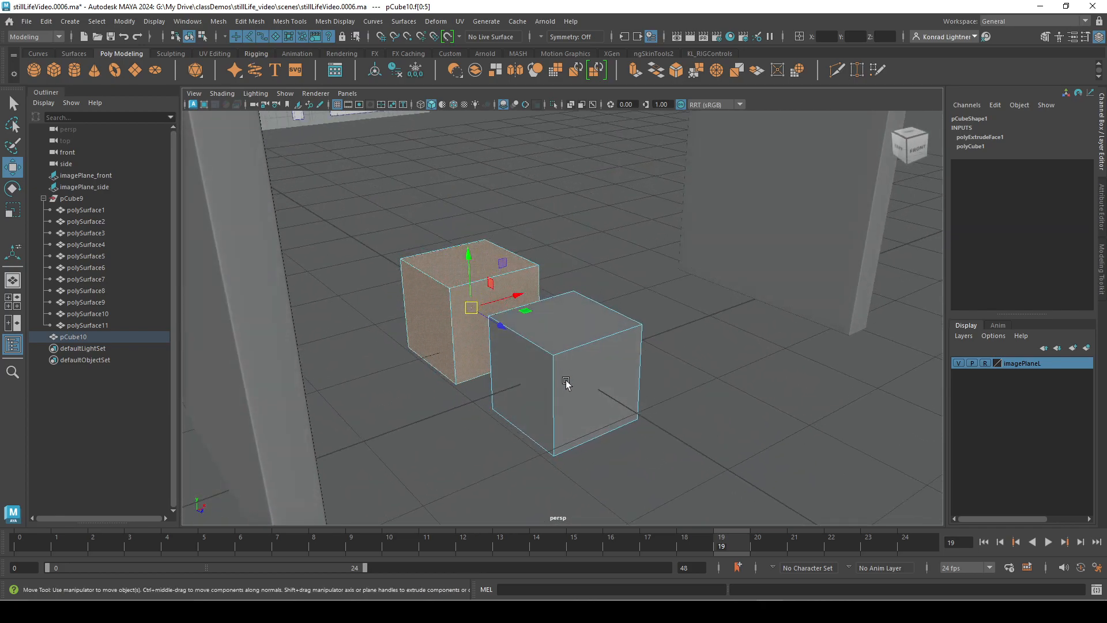
key("ctrl+z")
Step: Try moving only the cube's front face away from the body, and undo the moves
left_click_drag(696, 459, 519, 438, "alt")
right_click_drag(519, 438, 571, 440, "alt")
left_click_drag(451, 373, 536, 279)
key("ctrl+z")
key("ctrl+z")
left_click_drag(344, 378, 539, 192)
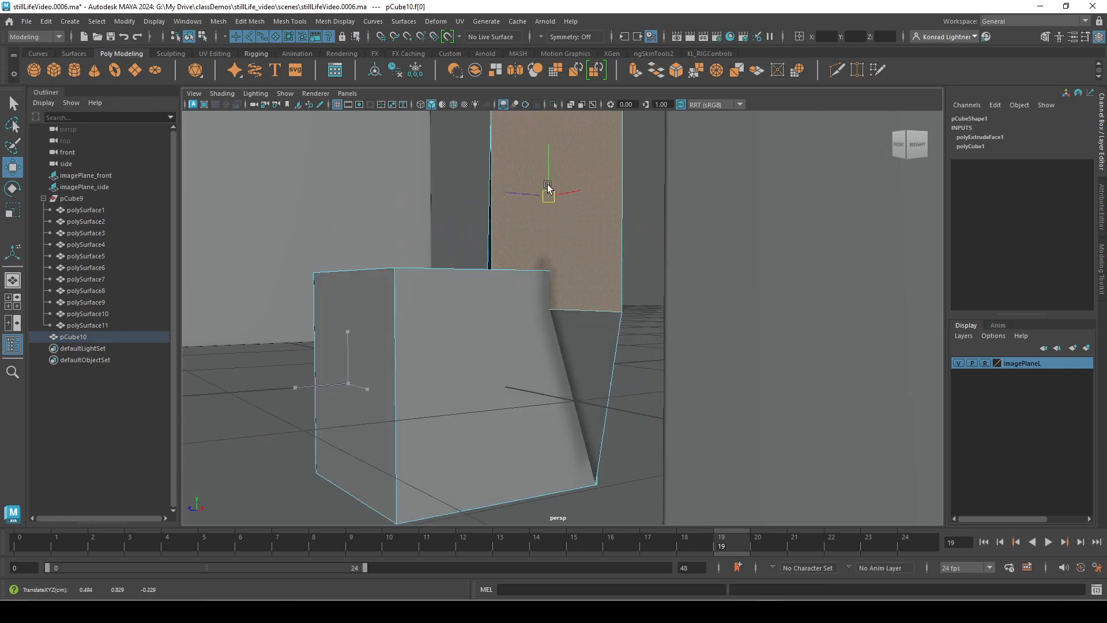
key("ctrl+z")
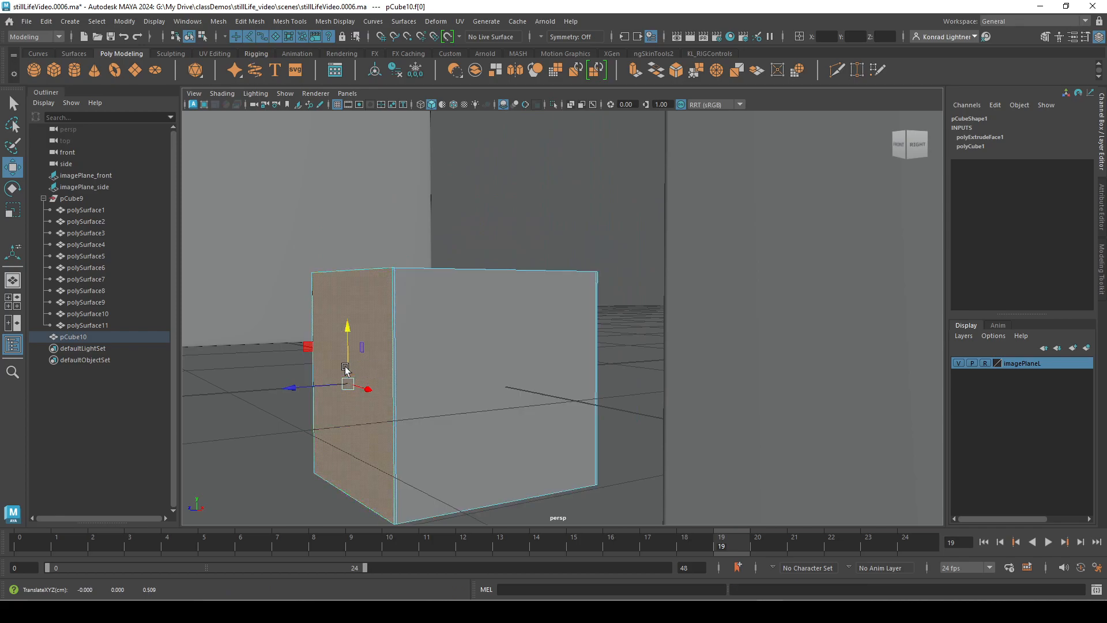
Step: Select one whole shell of connected faces, pull it away, delete it, and return to object mode
double_click(377, 377)
left_click_drag(449, 374, 575, 192)
key("Delete")
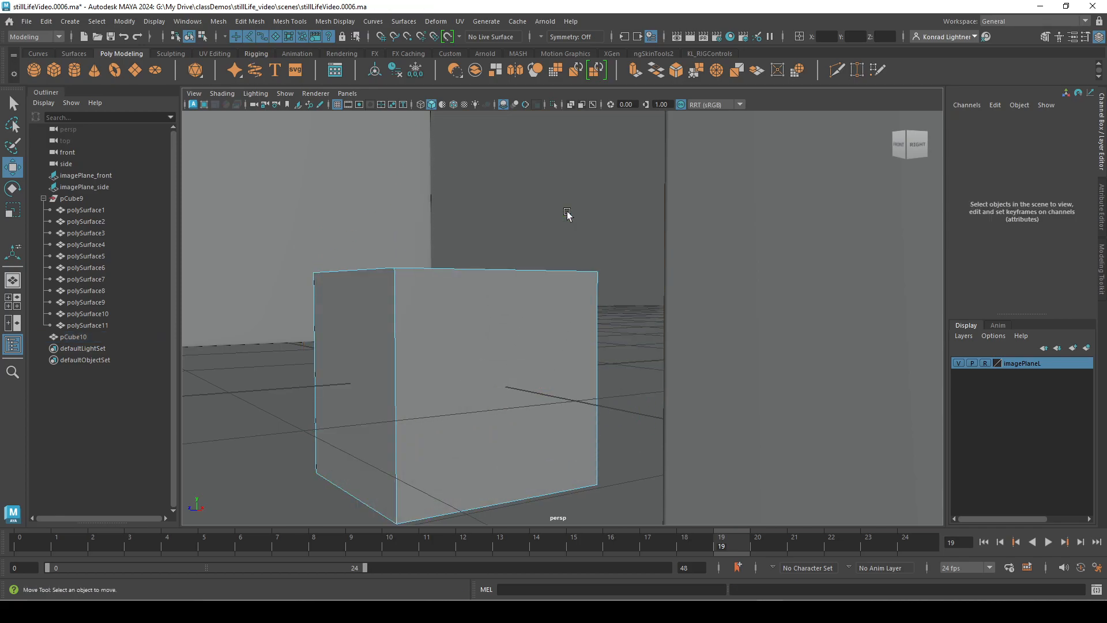
right_click_drag(466, 282, 587, 212)
left_click_drag(486, 381, 501, 399, "alt")
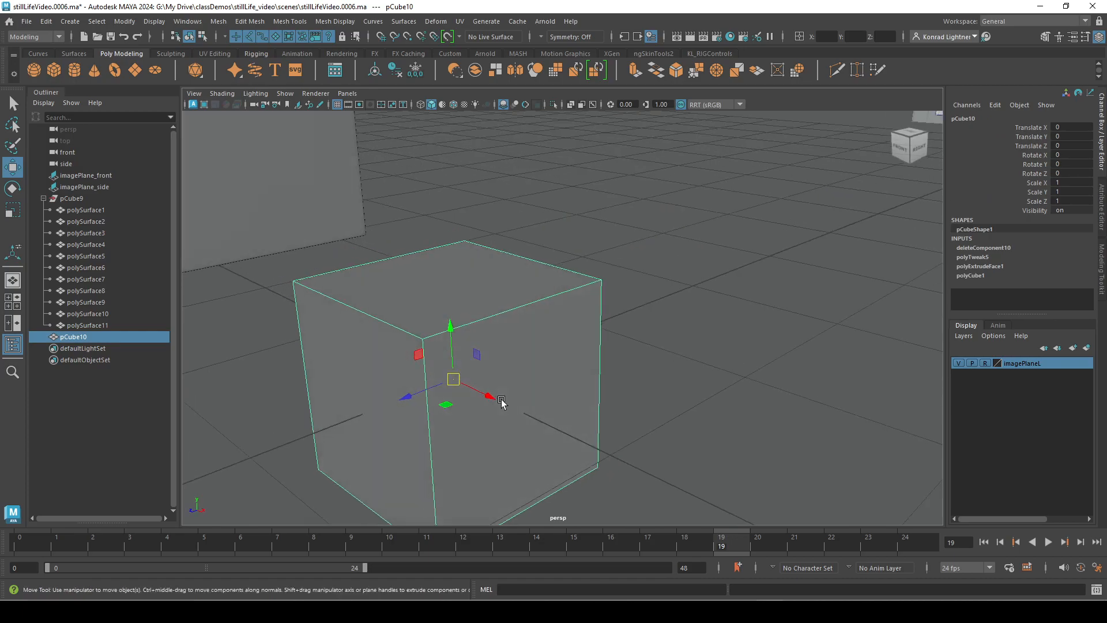
Step: Select the edges around the cube's front face, extrude them very slightly, and return to object mode
middle_click_drag(398, 339, 490, 254, "alt")
right_click_drag(422, 299, 539, 317, "alt")
right_click_drag(531, 224, 527, 189)
left_click(482, 153)
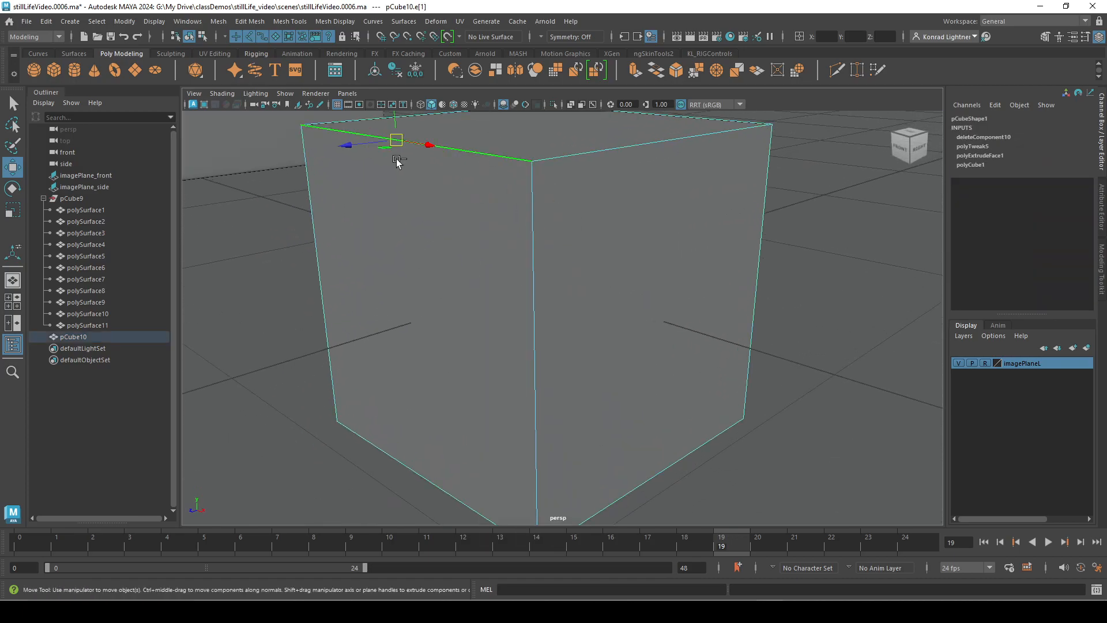
left_click(534, 248, "shift")
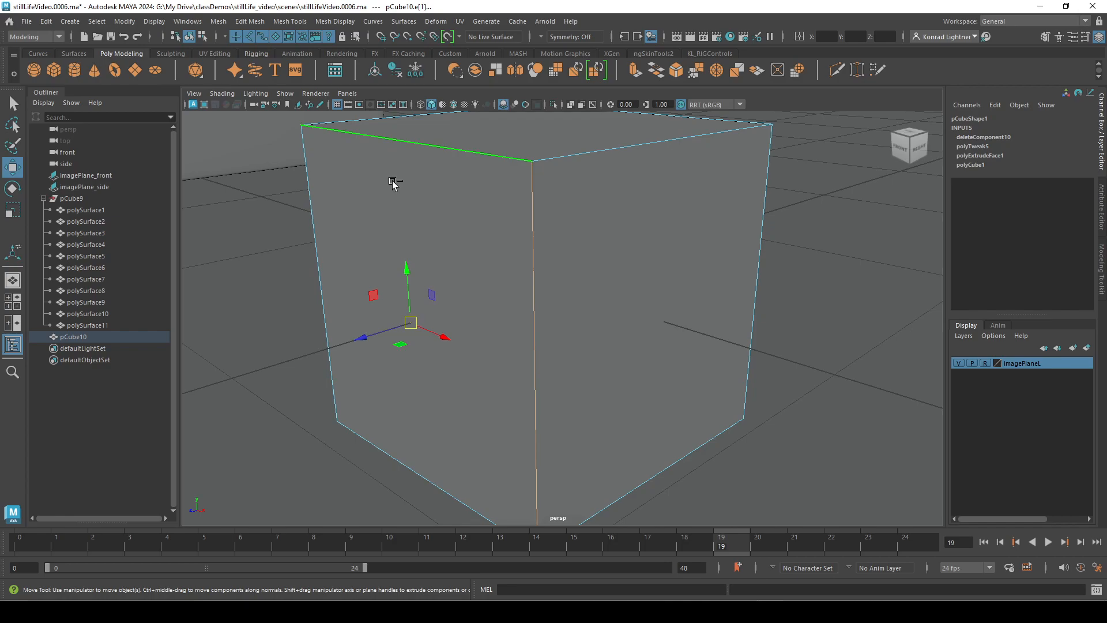
left_click(358, 337, "shift")
left_click_drag(356, 334, 361, 340, "shift")
key("ctrl+z")
right_click_drag(644, 209, 726, 141)
left_click(823, 289)
Step: Turn on wireframe on shaded and examine the thin extruded edges at the cube's upper corner
middle_click_drag(572, 222, 578, 348, "alt")
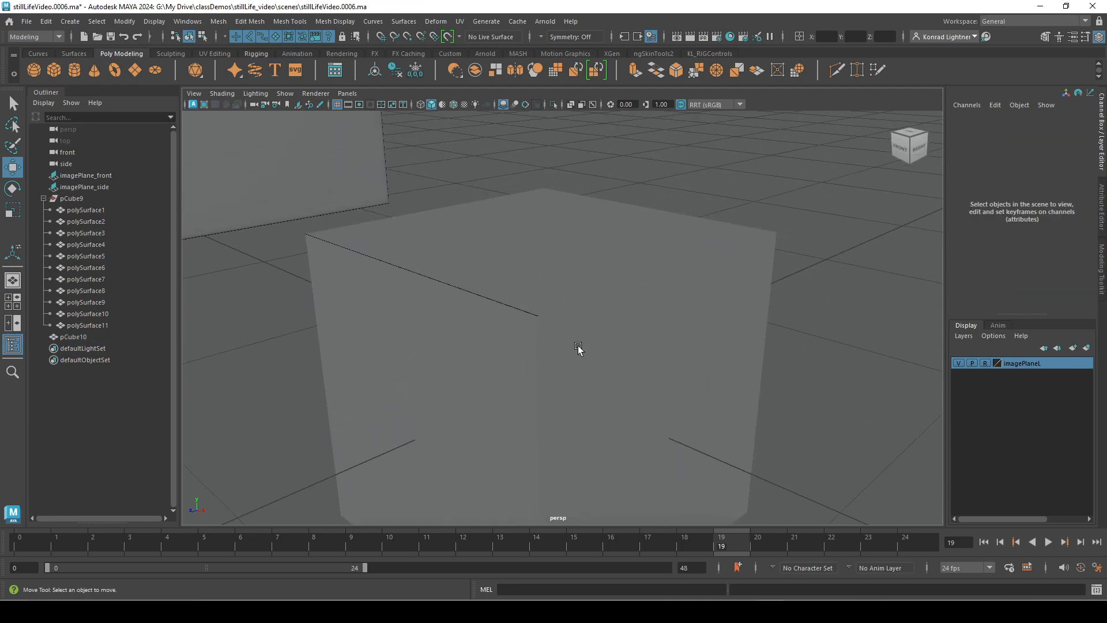
right_click_drag(578, 348, 633, 407, "alt")
middle_click_drag(361, 284, 463, 295, "alt")
left_click_drag(521, 291, 504, 289, "alt")
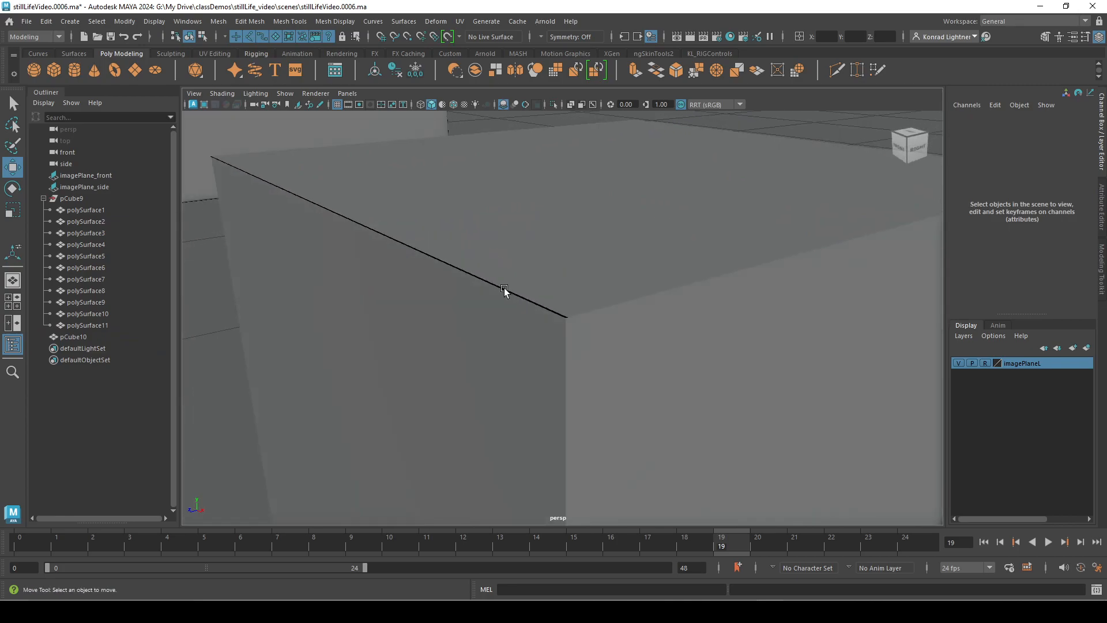
left_click(454, 107)
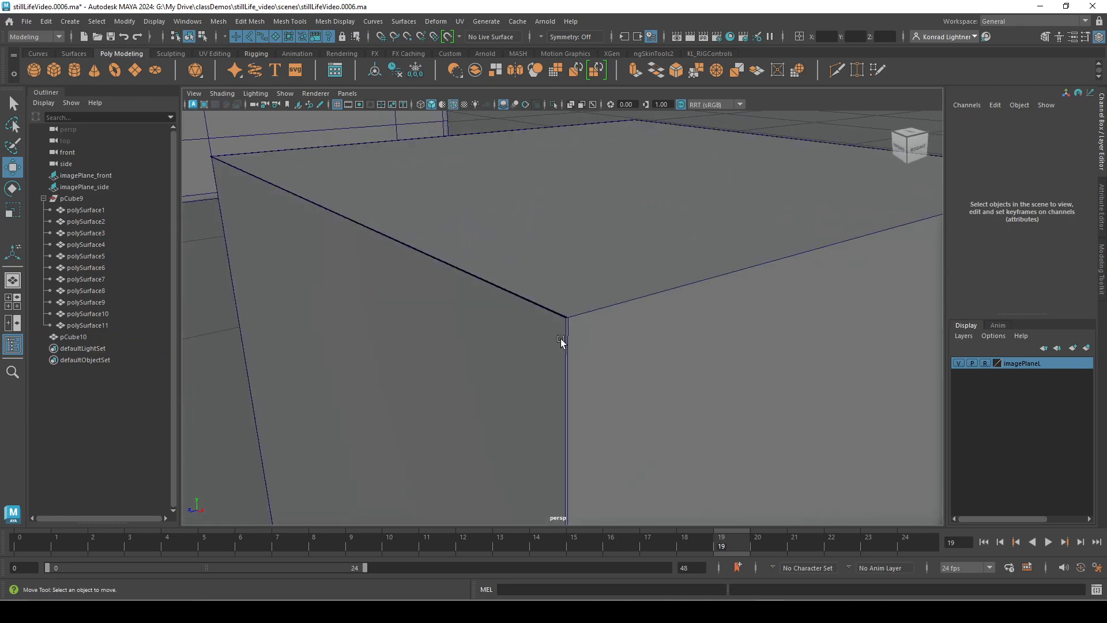
scroll(542, 368, "up", 2)
Step: Examine individual edges around the cube's front face and top, and return to object mode
right_click_drag(566, 268, 562, 196)
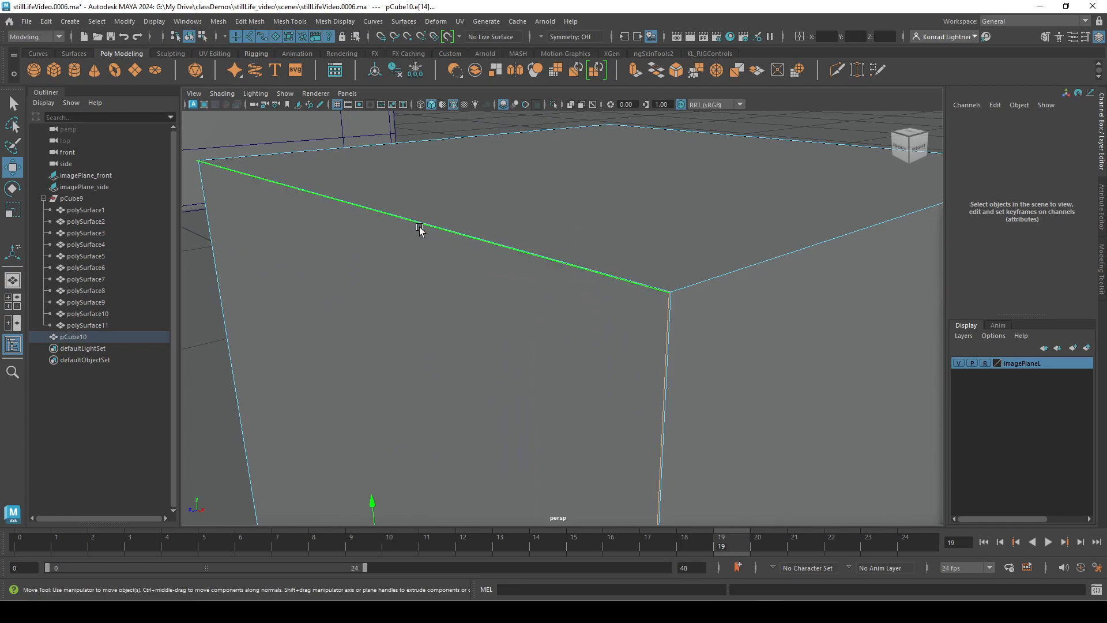
left_click(751, 267)
left_click(454, 158)
left_click(259, 279)
left_click(656, 289)
right_click_drag(510, 225, 583, 175)
right_click_drag(638, 315, 575, 339, "alt")
left_click_drag(576, 339, 625, 329, "alt")
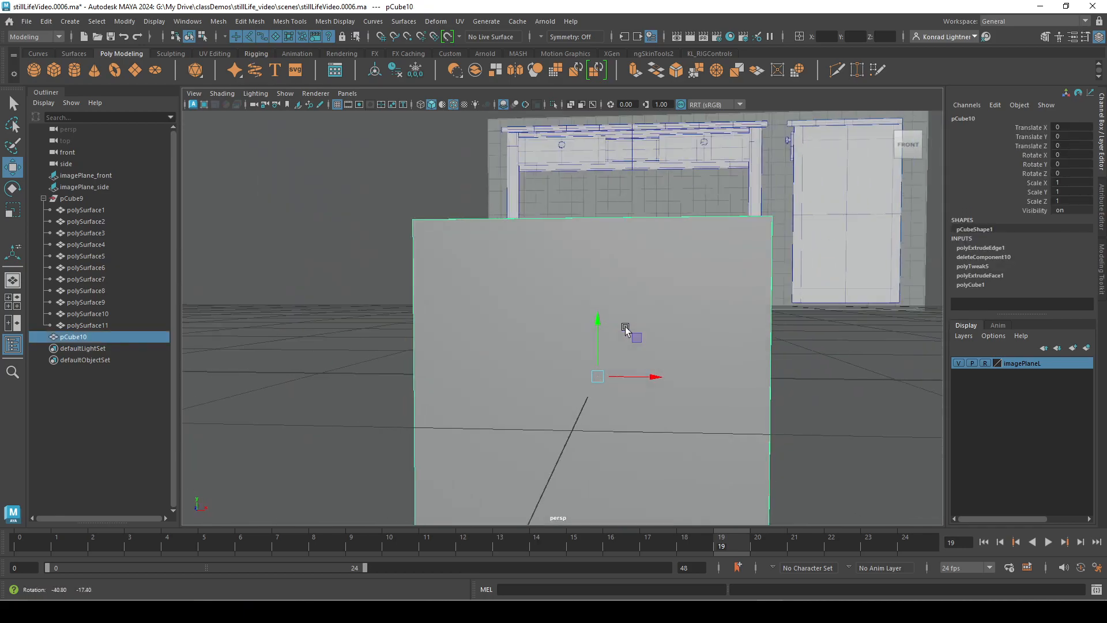
right_click_drag(625, 329, 531, 326, "alt")
left_click_drag(531, 326, 565, 377, "alt")
right_click_drag(565, 378, 689, 422, "alt")
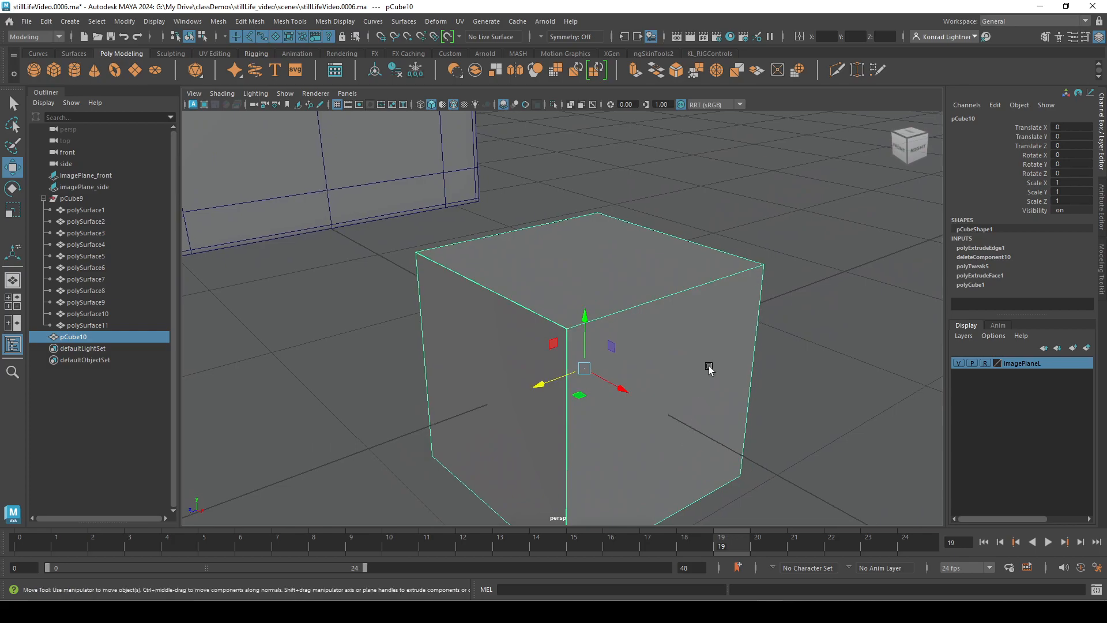
Step: Try inserting edge loops across the cube's top and along the doubled front edge, undoing the cut
right_click_drag(701, 269, 625, 288, "shift")
left_click_drag(669, 240, 674, 237)
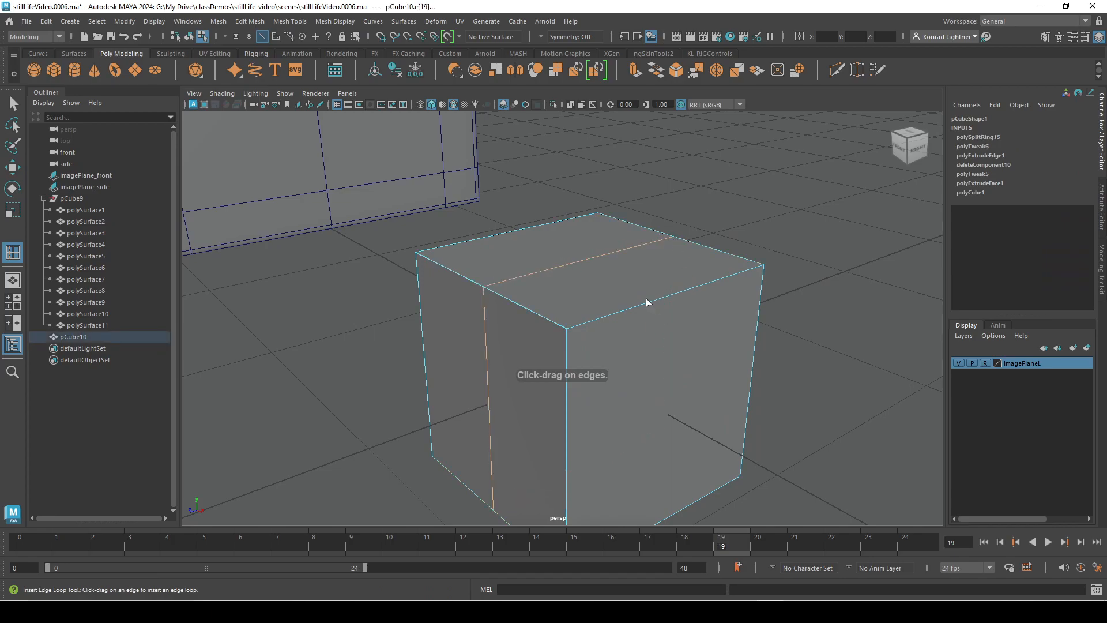
key("ctrl+z")
key("ctrl+z")
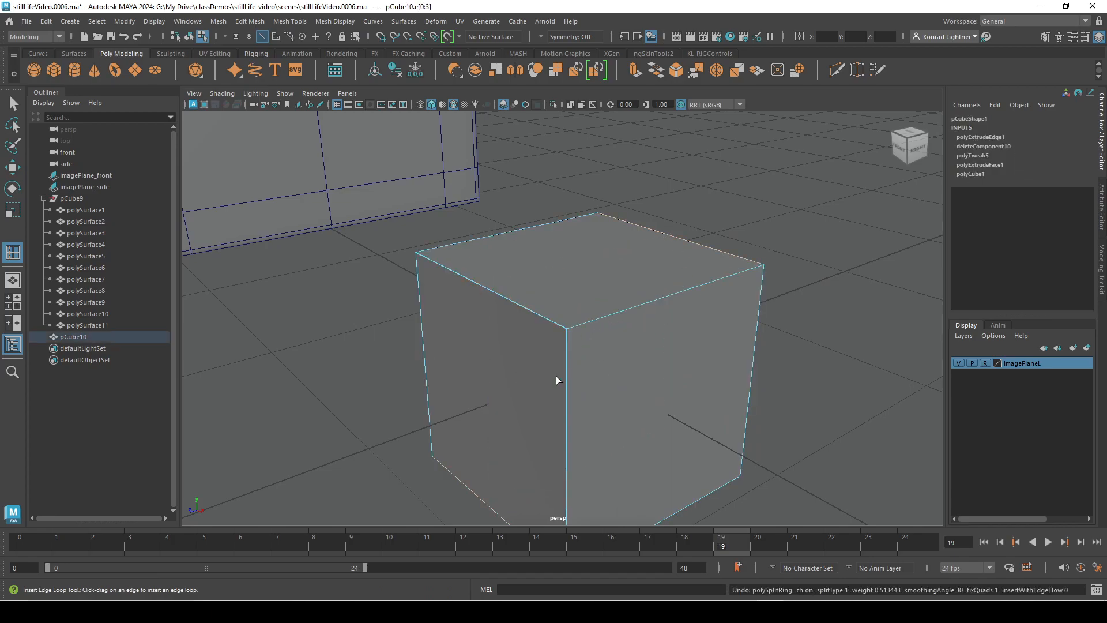
left_click_drag(482, 292, 504, 283)
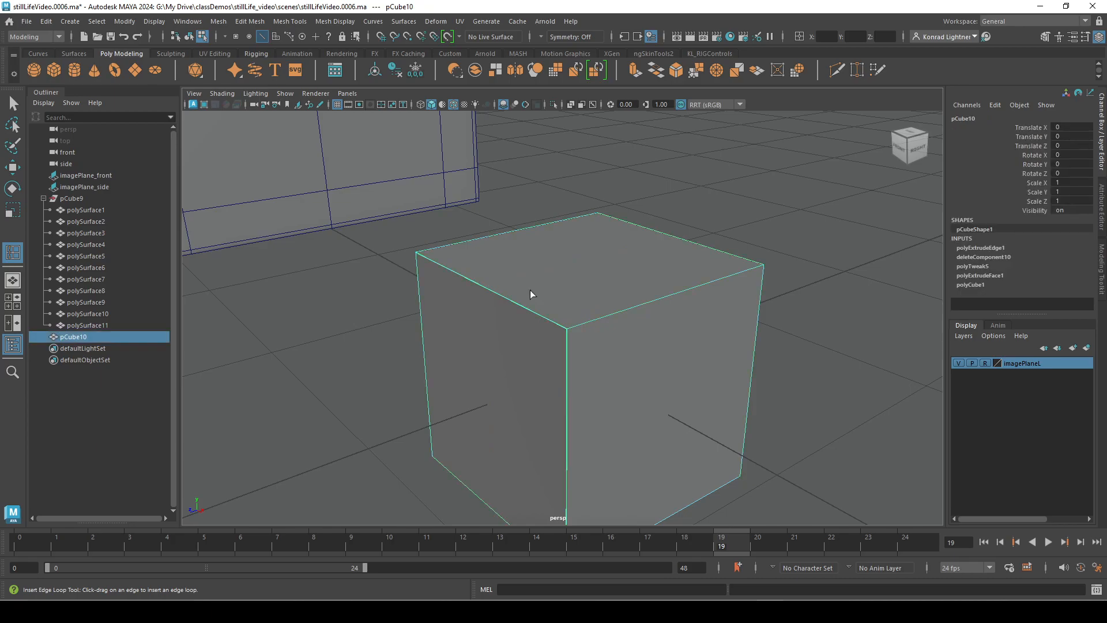
left_click_drag(615, 447, 609, 432, "alt")
key("w")
Step: Undo the recent selection and component mode changes on the cube
right_click_drag(549, 286, 608, 241)
left_click_drag(609, 242, 621, 303, "alt")
left_click_drag(665, 260, 594, 277, "alt")
right_click_drag(610, 270, 648, 259)
key("ctrl+z")
key("ctrl+z")
key("ctrl+z")
key("ctrl+z")
key("ctrl+z")
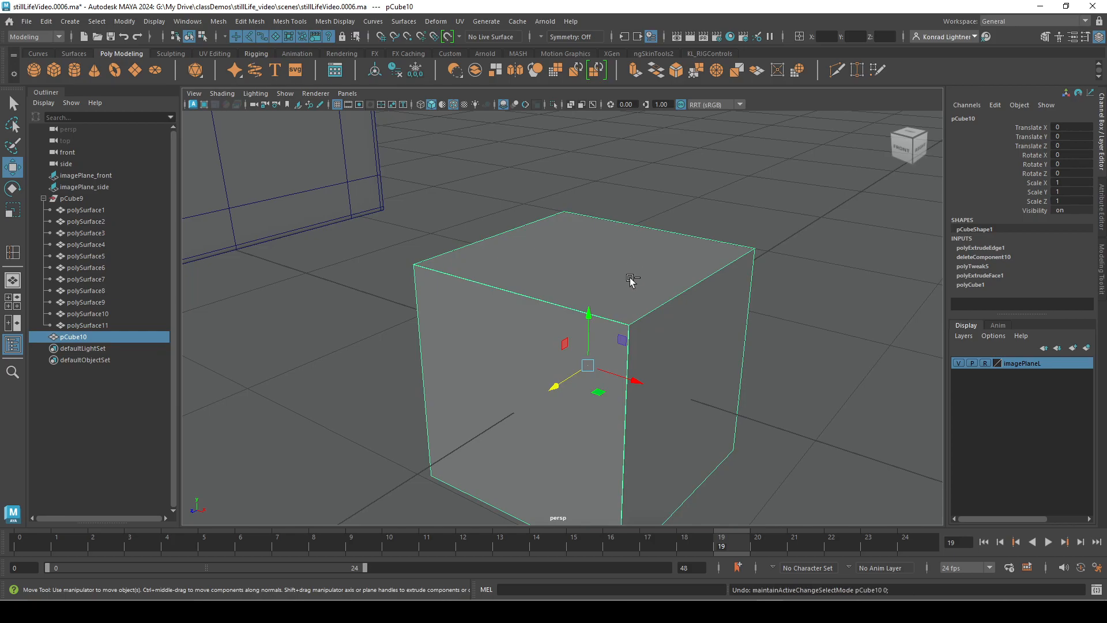
Step: Undo the remaining selection changes and the accidental edge extrusion on the cube
key("ctrl+z")
key("ctrl+z")
key("ctrl+z")
key("ctrl+z")
key("ctrl+z")
key("ctrl+z")
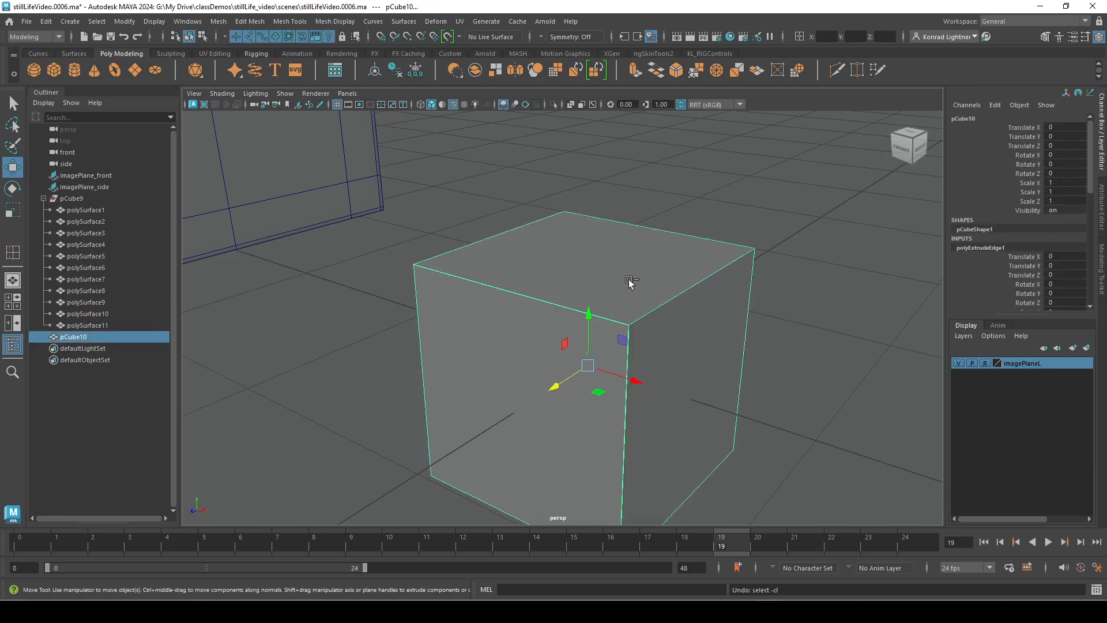
Step: Extrude all of the cube's faces in place without offsetting them, and return to object mode
right_click_drag(694, 332, 645, 306, "alt")
double_click(649, 338)
right_click_drag(656, 192, 665, 455, "shift")
right_click_drag(642, 400, 668, 231, "shift")
right_click_drag(642, 335, 734, 248)
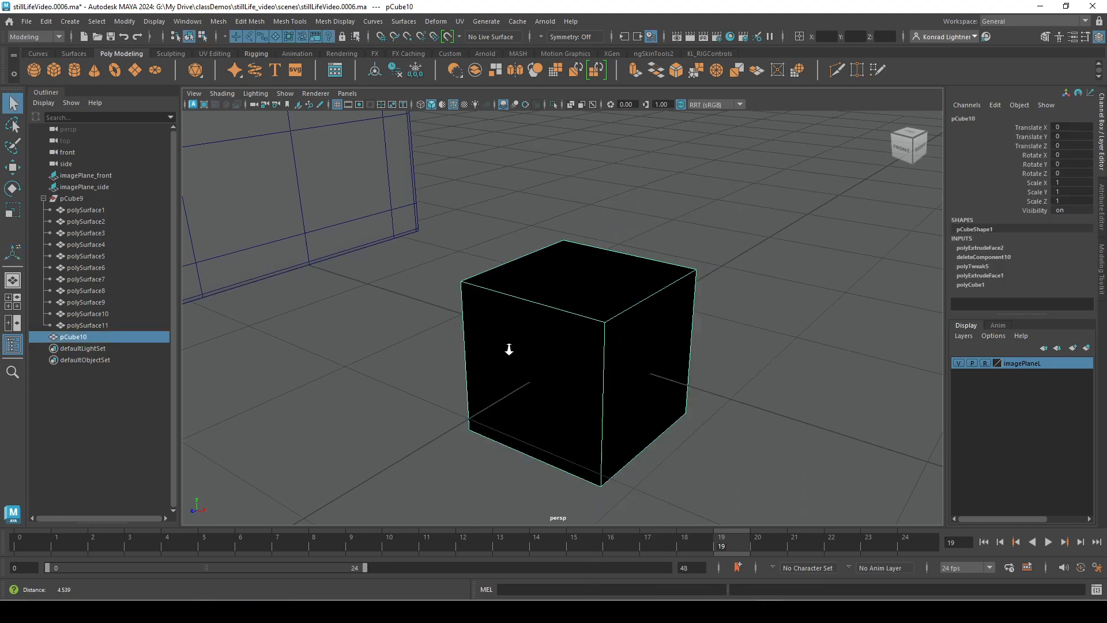
scroll(597, 354, "up", 2)
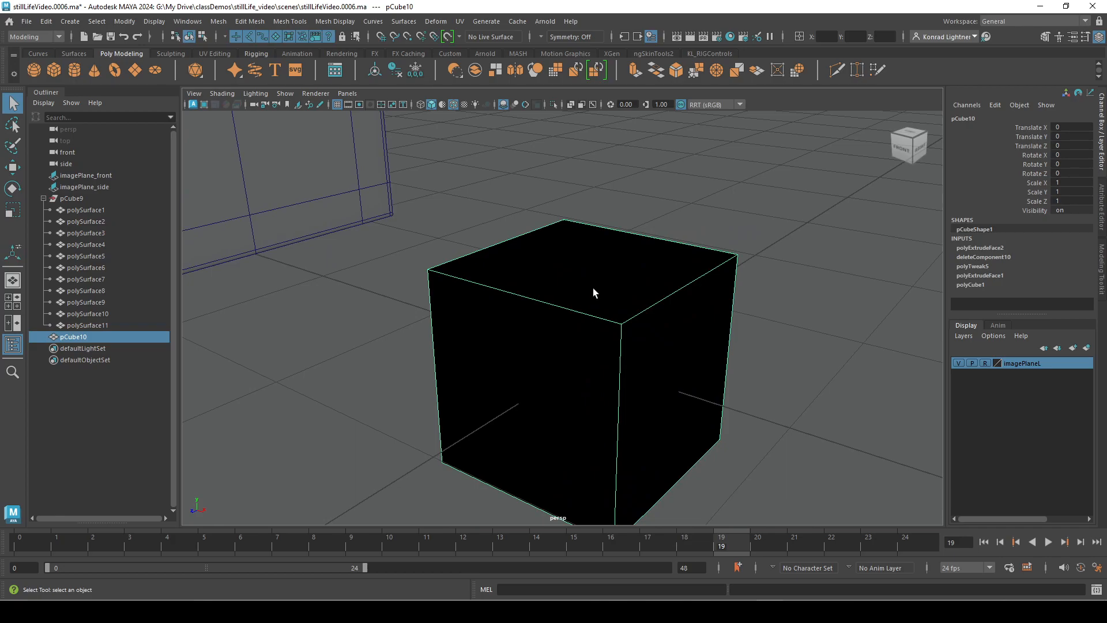
right_click_drag(696, 283, 625, 251)
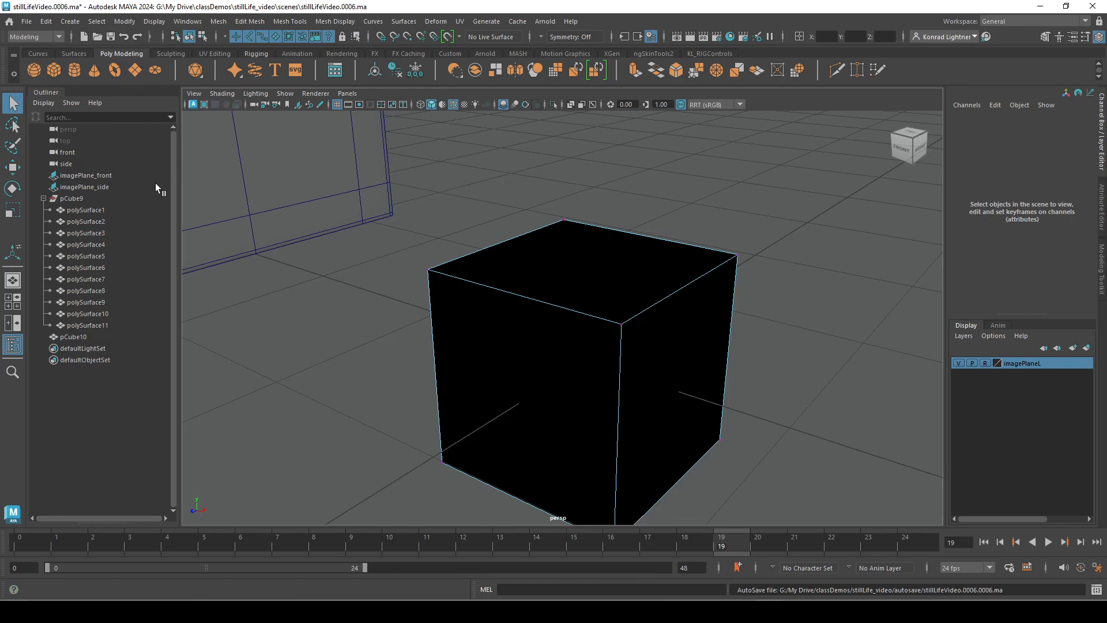
right_click_drag(570, 275, 584, 267)
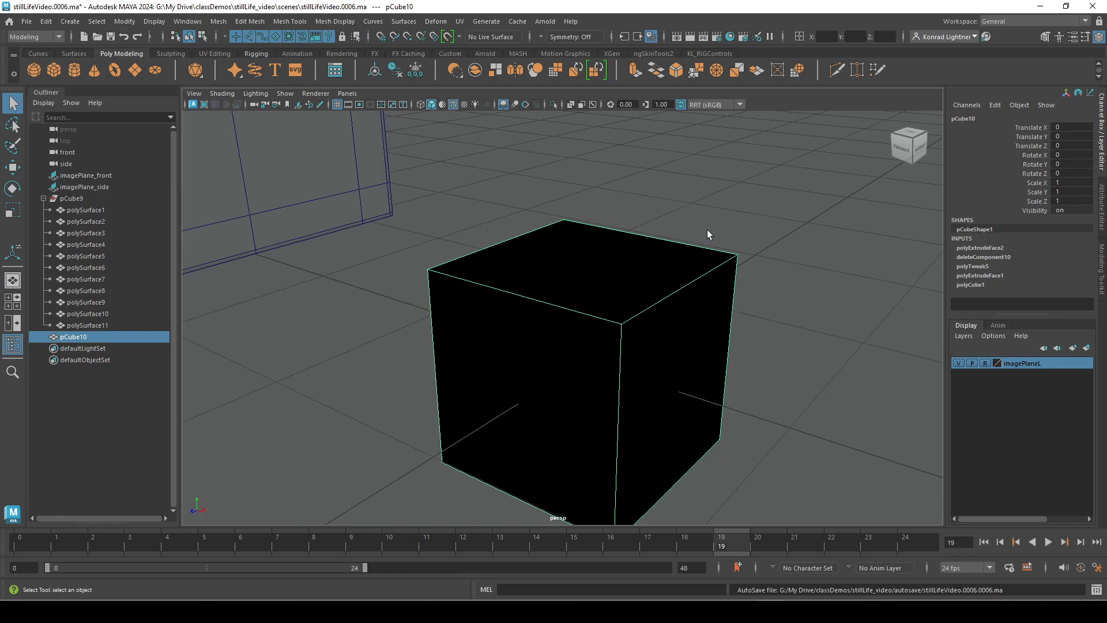
scroll(518, 292, "down", 5)
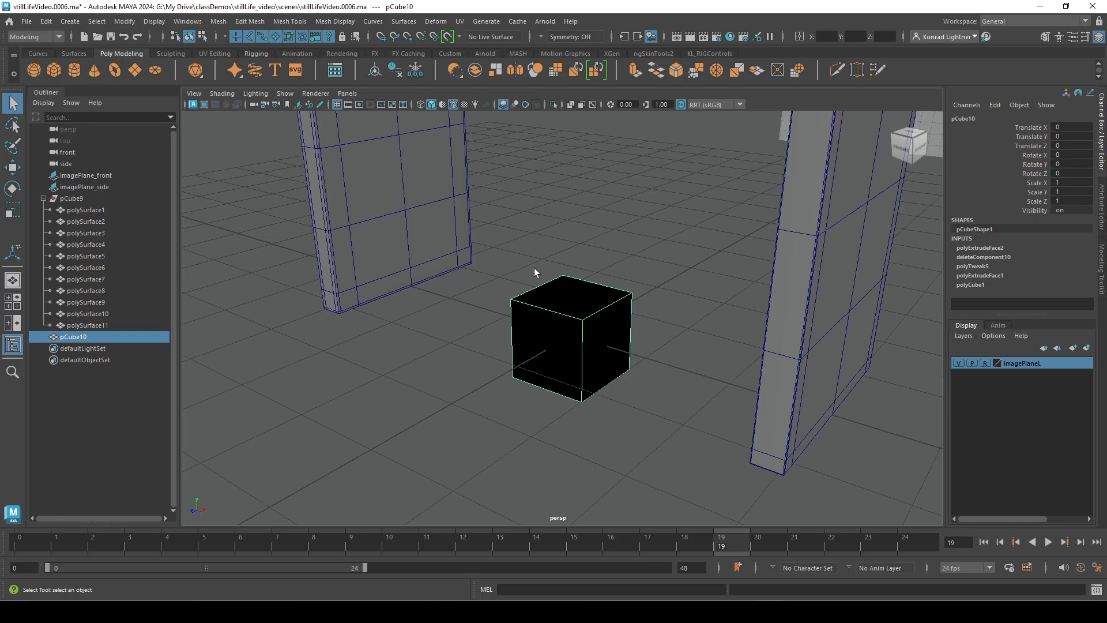
scroll(577, 254, "up", 2)
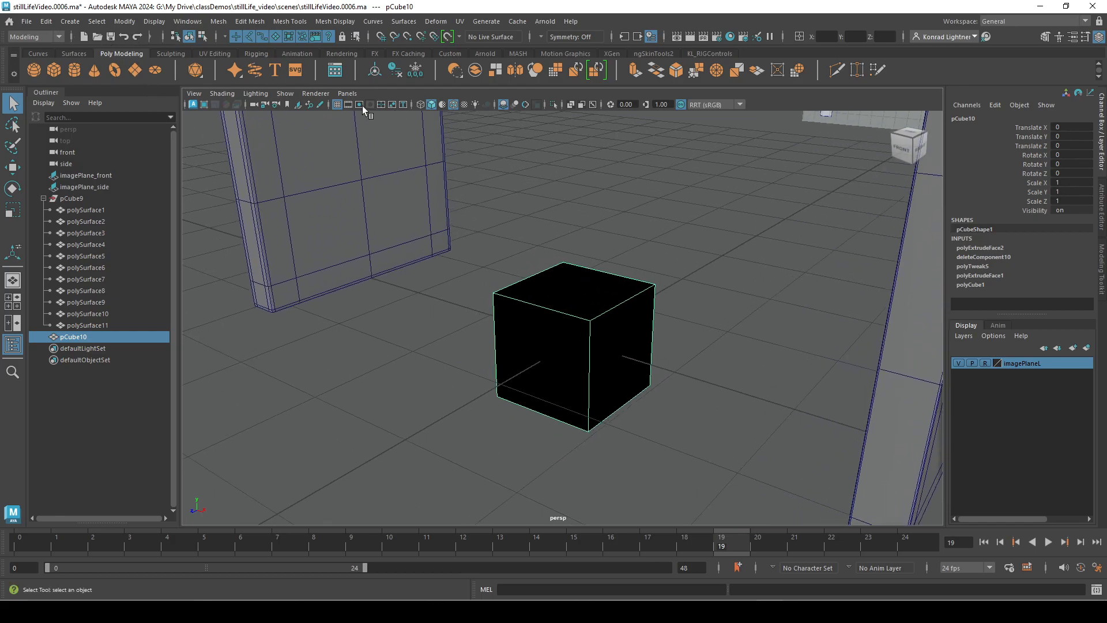
Step: Increment and save the scene as stillLifeVideo.0007.ma
left_click(30, 21)
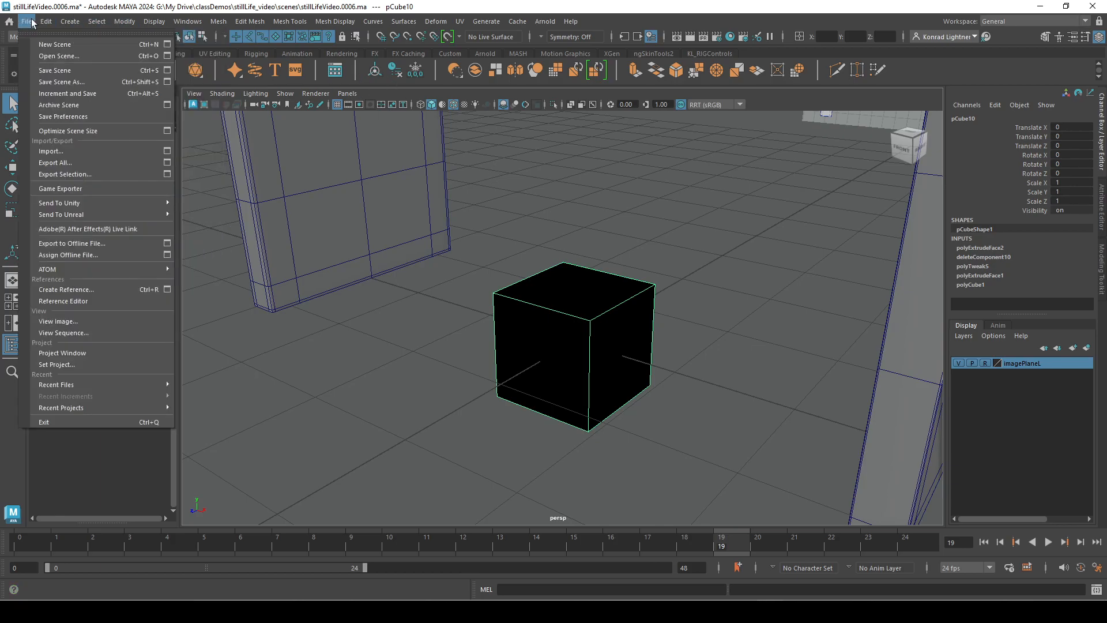
left_click(68, 93)
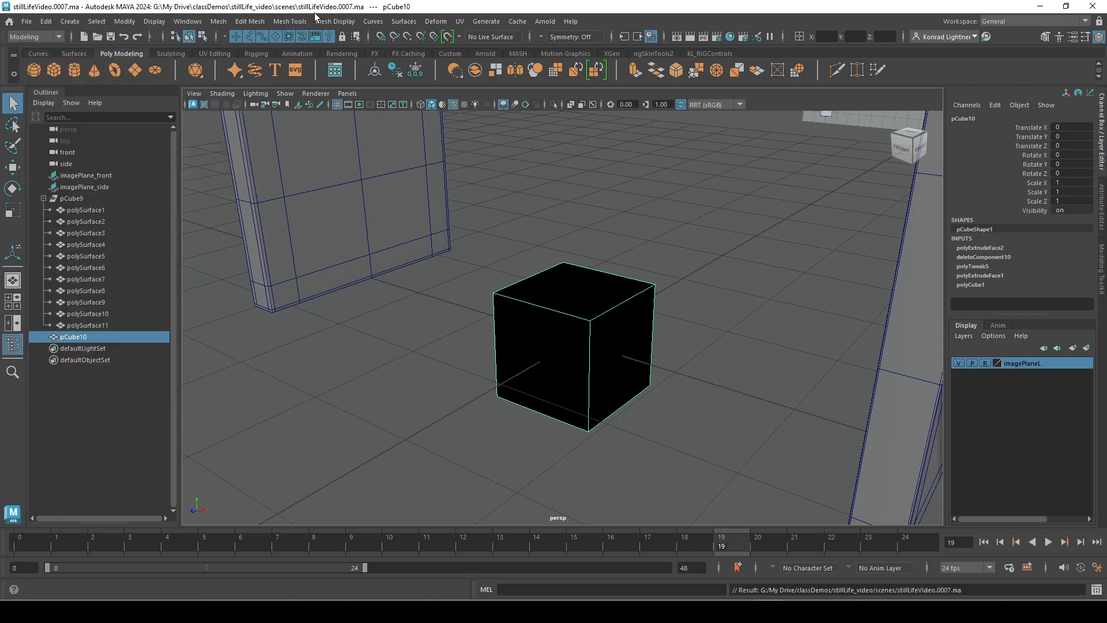
Step: Open the mesh Cleanup options for the selected cube and move the window clear of the model
right_click_drag(690, 483, 785, 405, "alt")
left_click(784, 404)
left_click(686, 361)
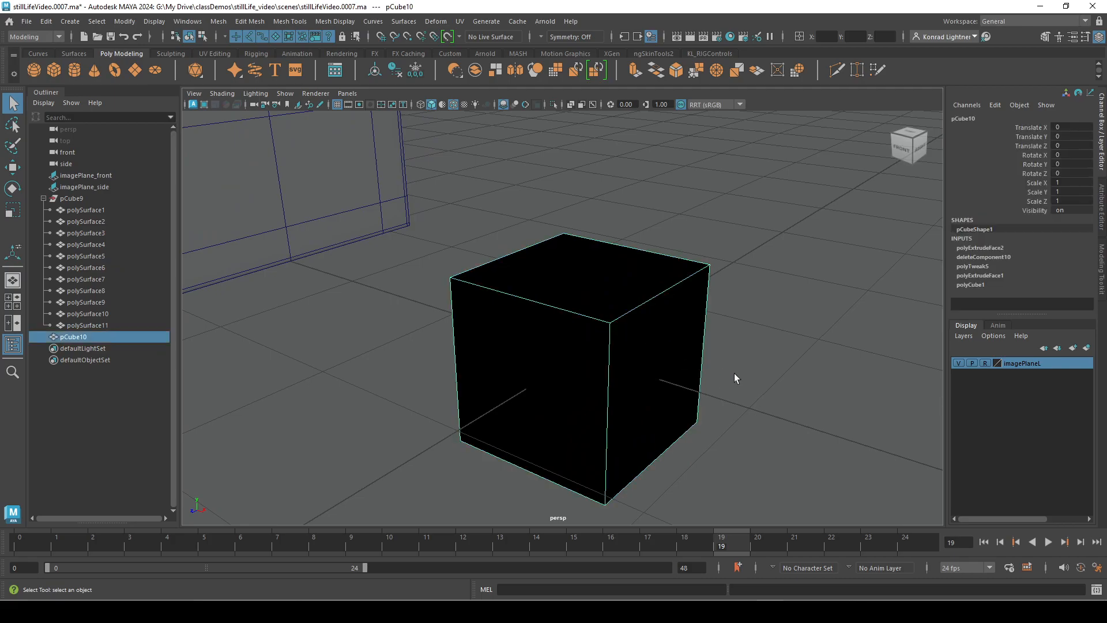
right_click_drag(707, 379, 684, 366, "alt")
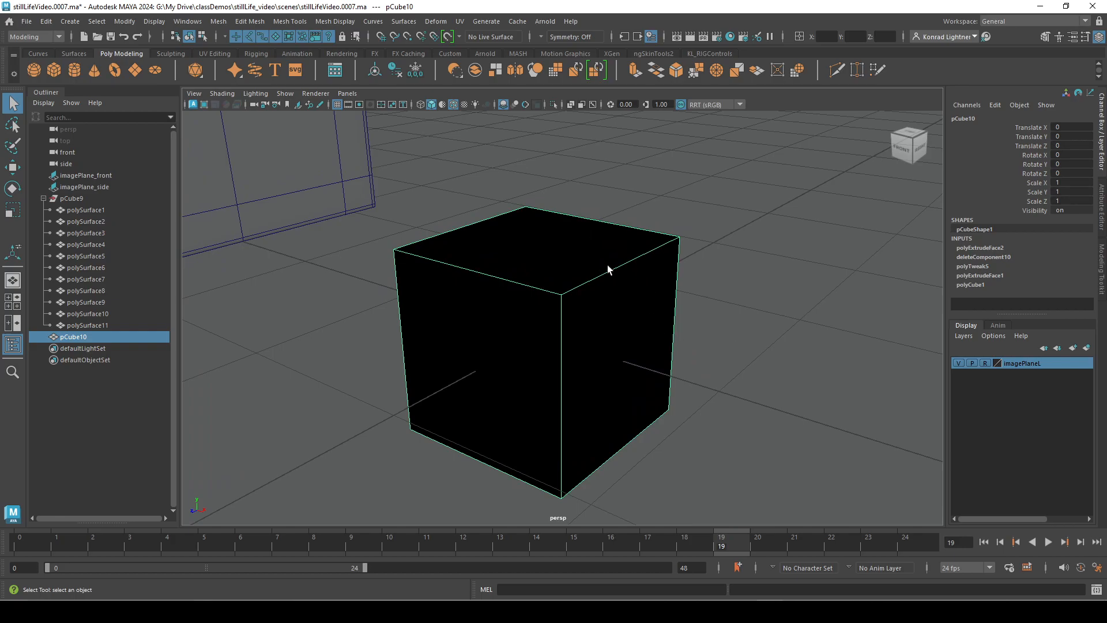
left_click(226, 23)
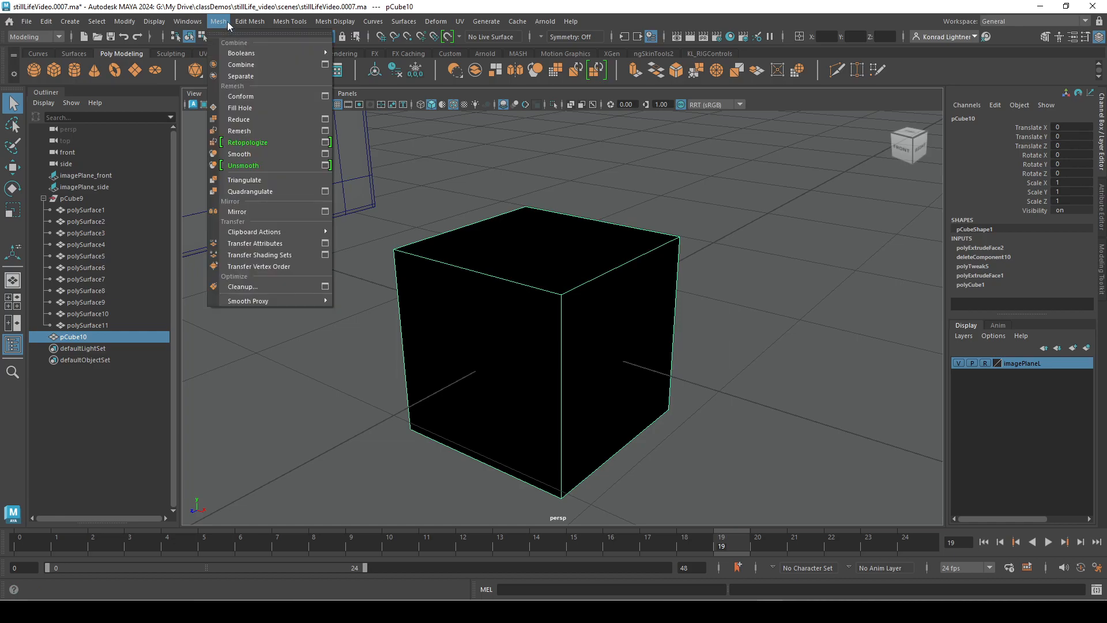
left_click(324, 286)
left_click_drag(884, 144, 230, 165)
Step: Select all of the cube's vertices in vertex mode and open the Merge Vertices options
left_click_drag(662, 247, 614, 237, "alt")
right_click(616, 238)
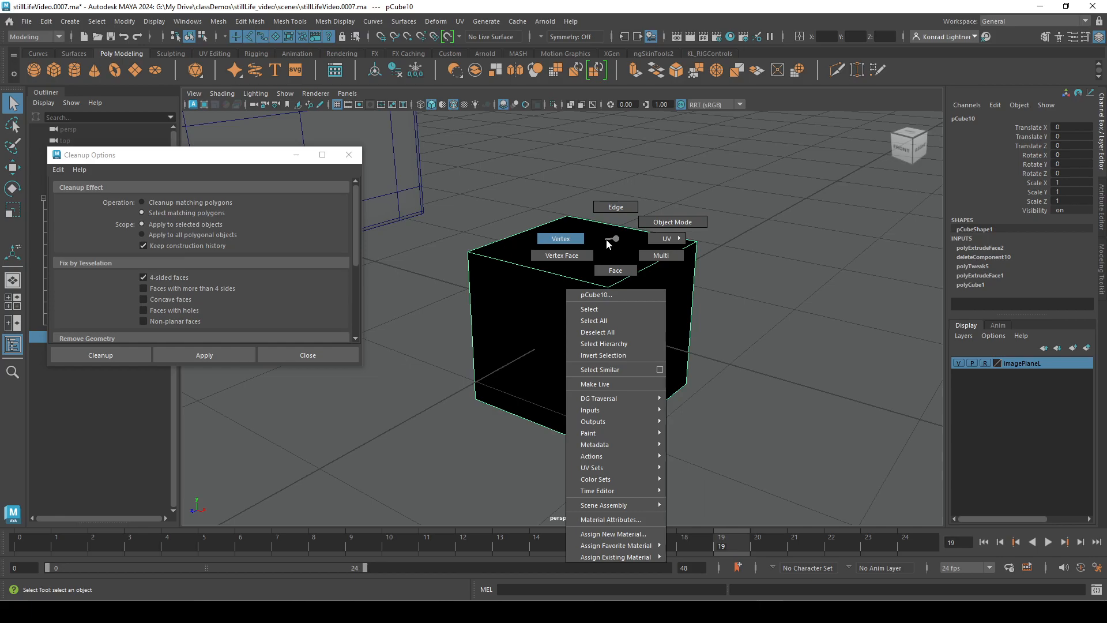
left_click(561, 238)
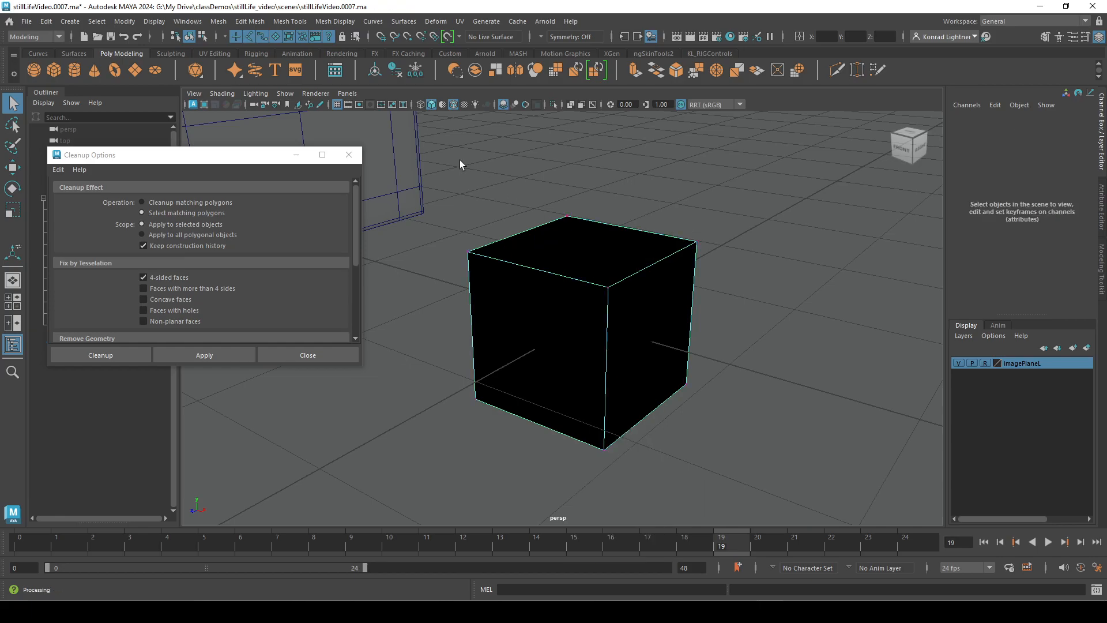
left_click_drag(418, 161, 680, 442)
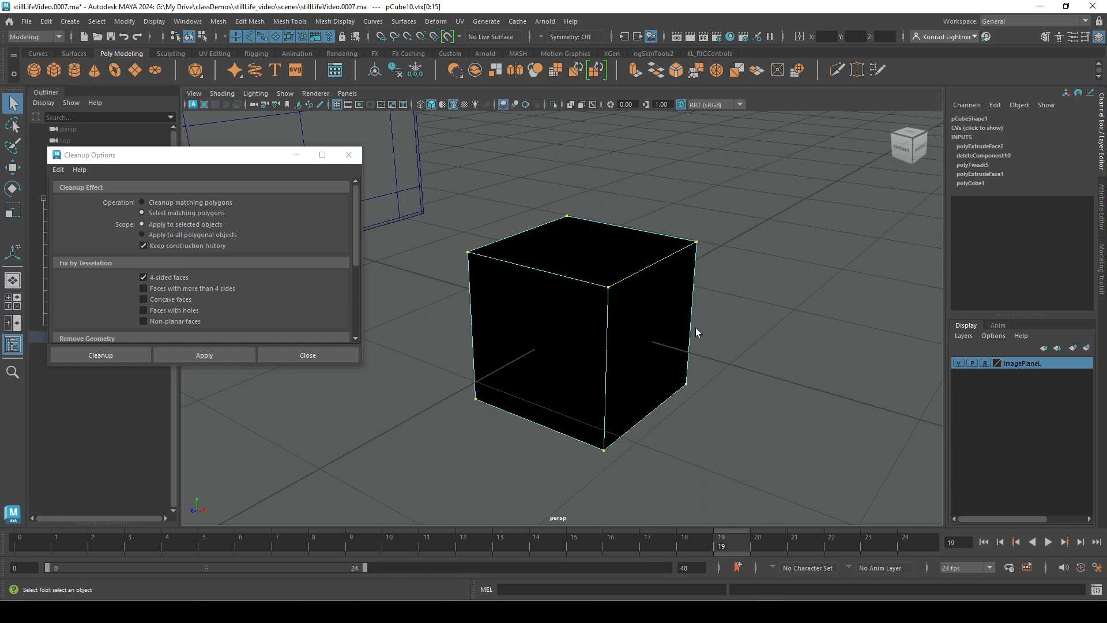
scroll(475, 348, "up", 2)
right_click(559, 347)
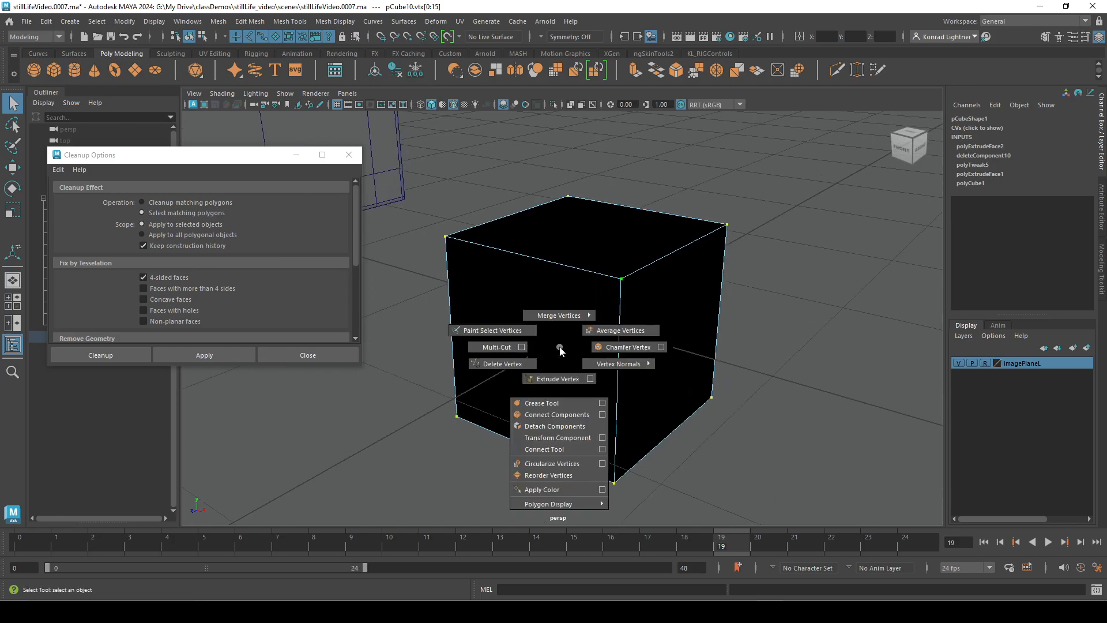
mouse_move(557, 315)
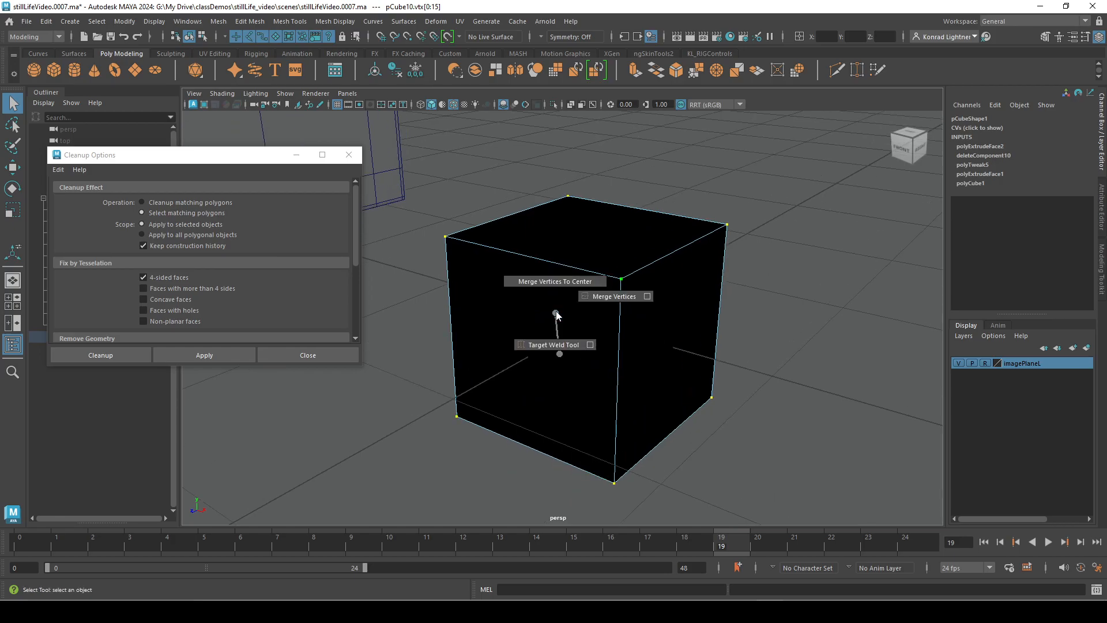
left_click(647, 296)
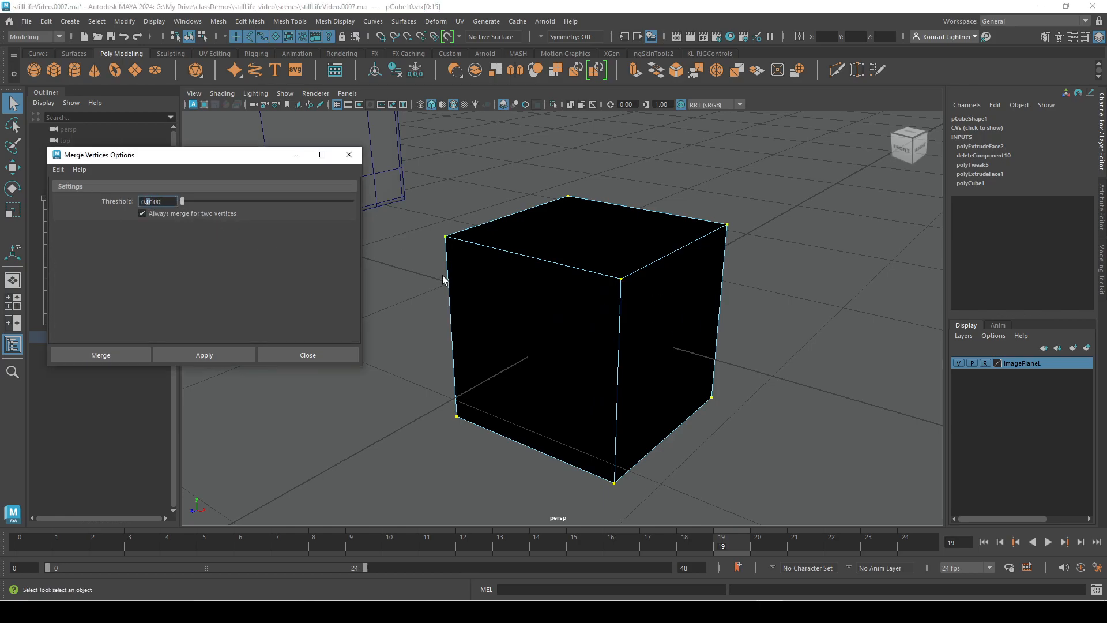
Step: Merge the selected vertices with a threshold of 0.01, leave vertex mode and deselect the cube
right_click_drag(503, 351, 741, 358, "alt")
left_click_drag(689, 248, 632, 276, "alt")
right_click_drag(631, 277, 652, 289, "alt")
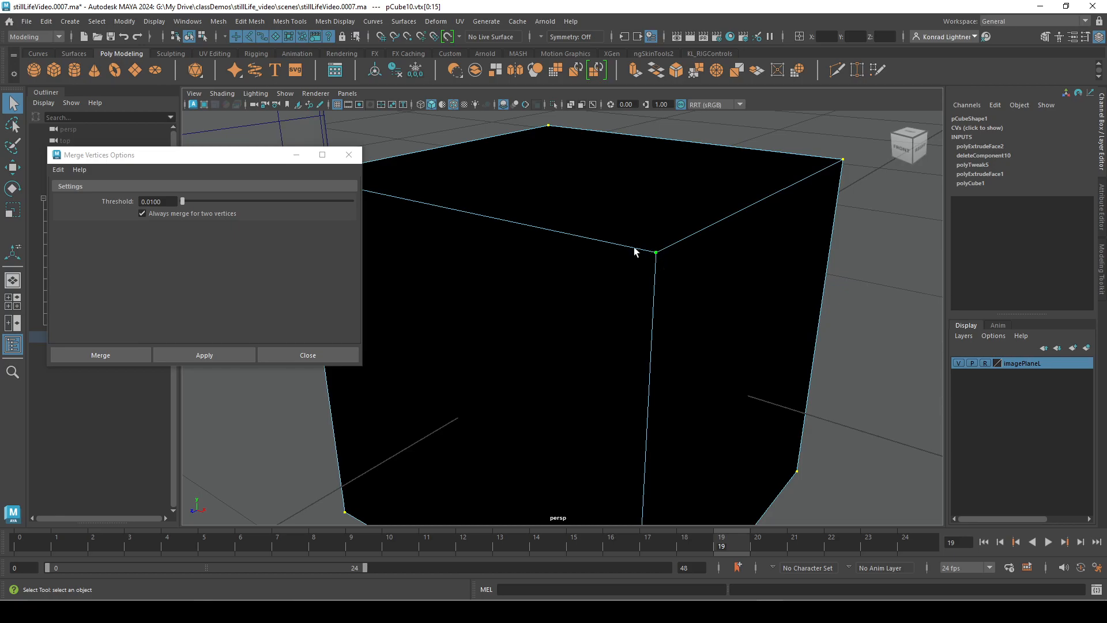
left_click(189, 354)
key("w")
scroll(650, 318, "down", 1)
right_click_drag(649, 316, 683, 209, "alt")
left_click(730, 316)
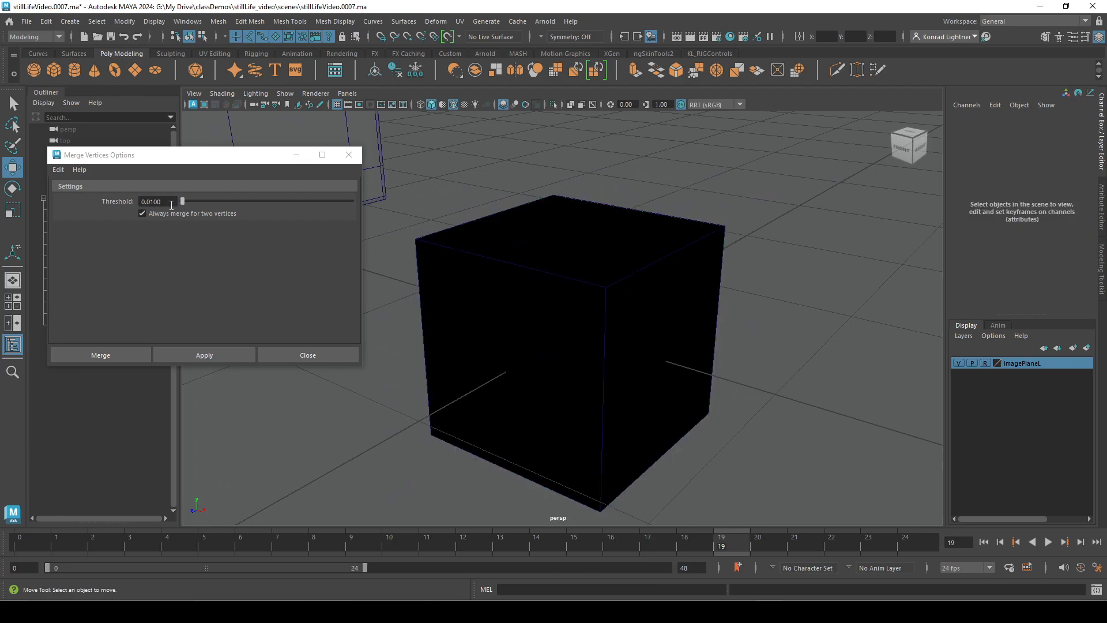
Step: Select the cube, reset the Cleanup options, and apply Cleanup to matching polygons with Lamina faces enabled
left_click(594, 297)
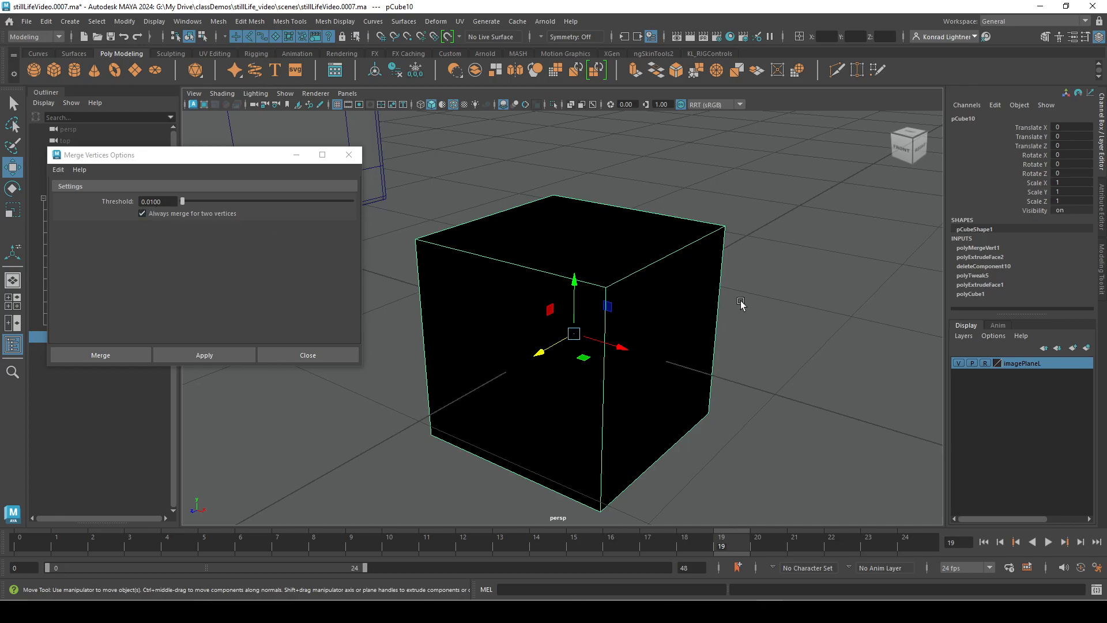
right_click_drag(670, 162, 640, 208, "alt")
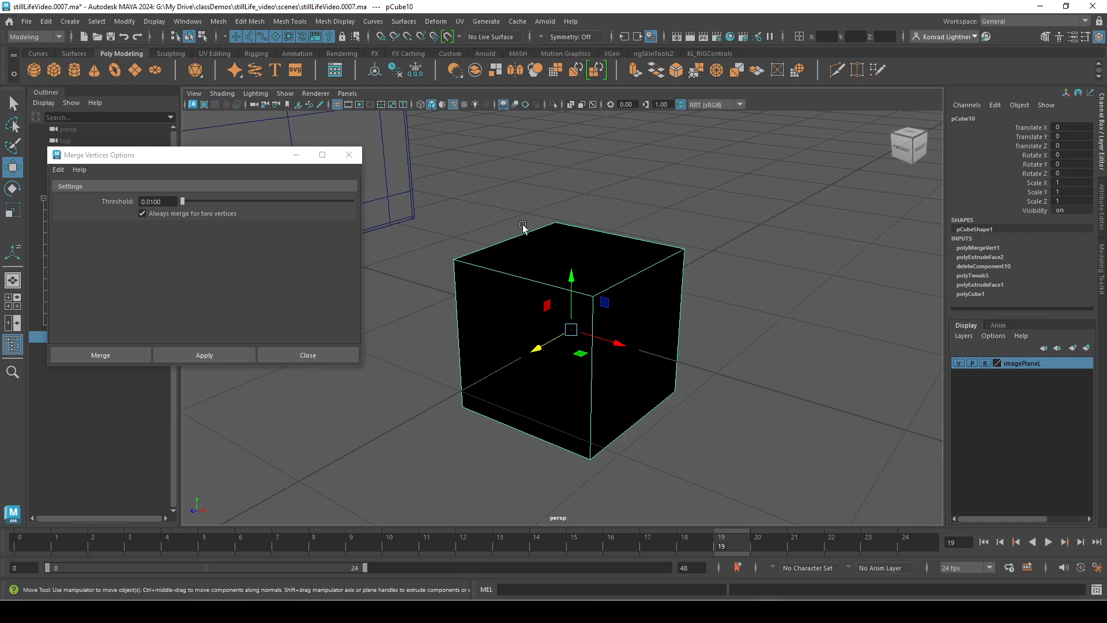
left_click(217, 23)
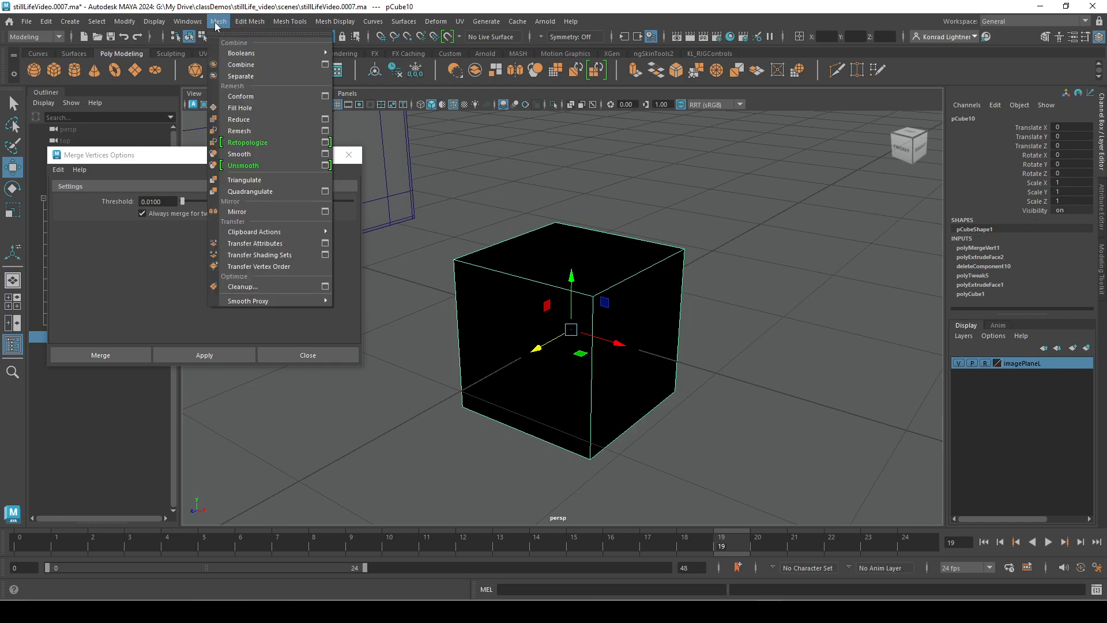
left_click(307, 286)
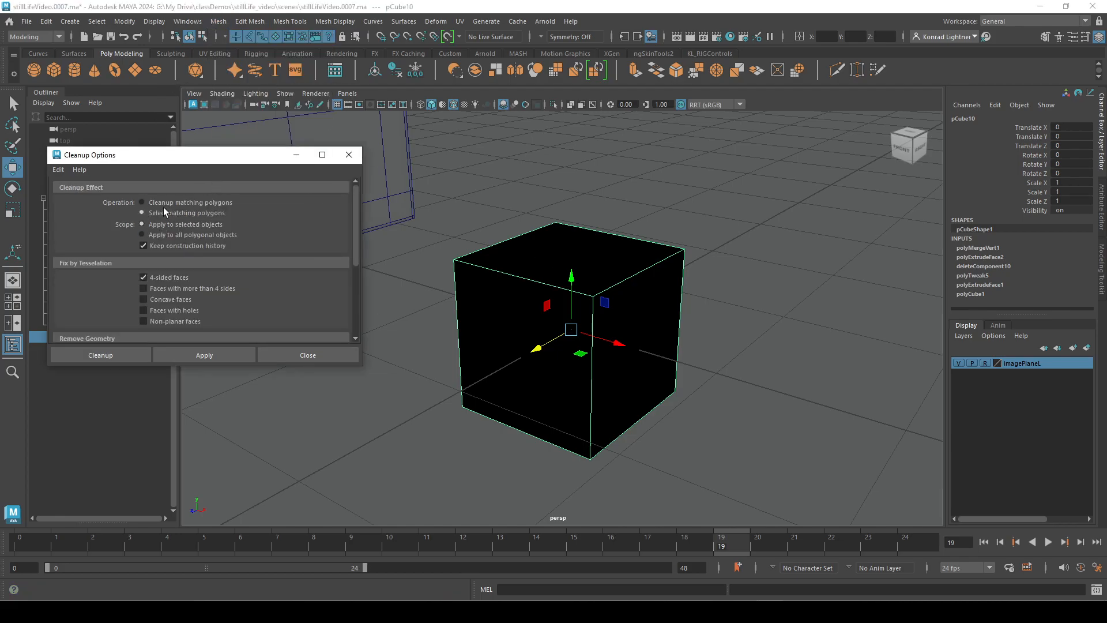
left_click(58, 170)
left_click(88, 190)
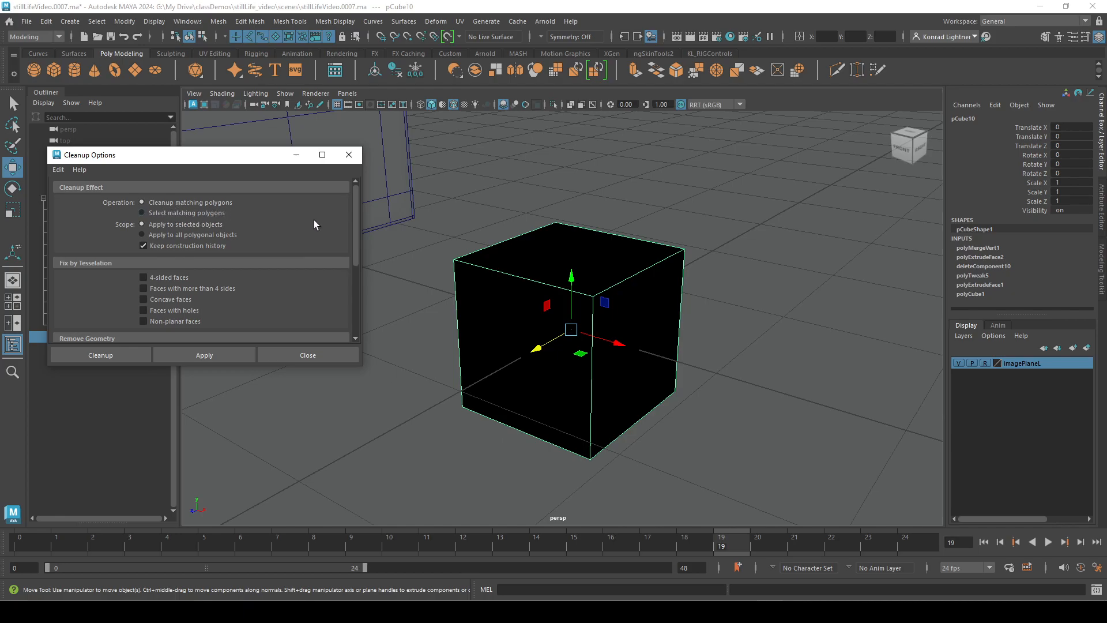
scroll(314, 222, "down", 5)
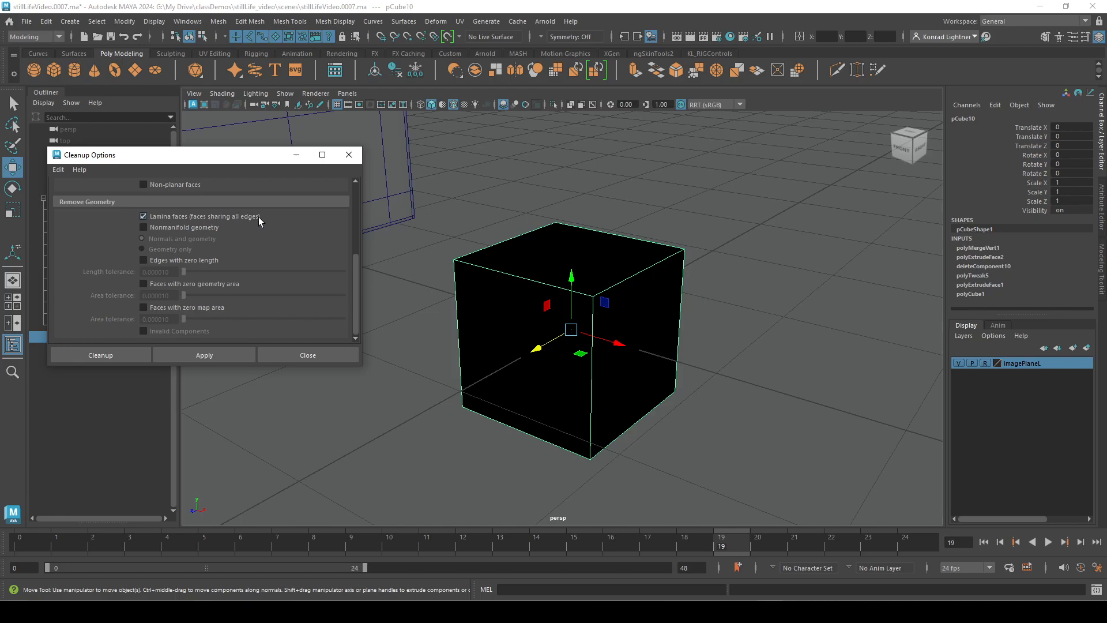
left_click(220, 355)
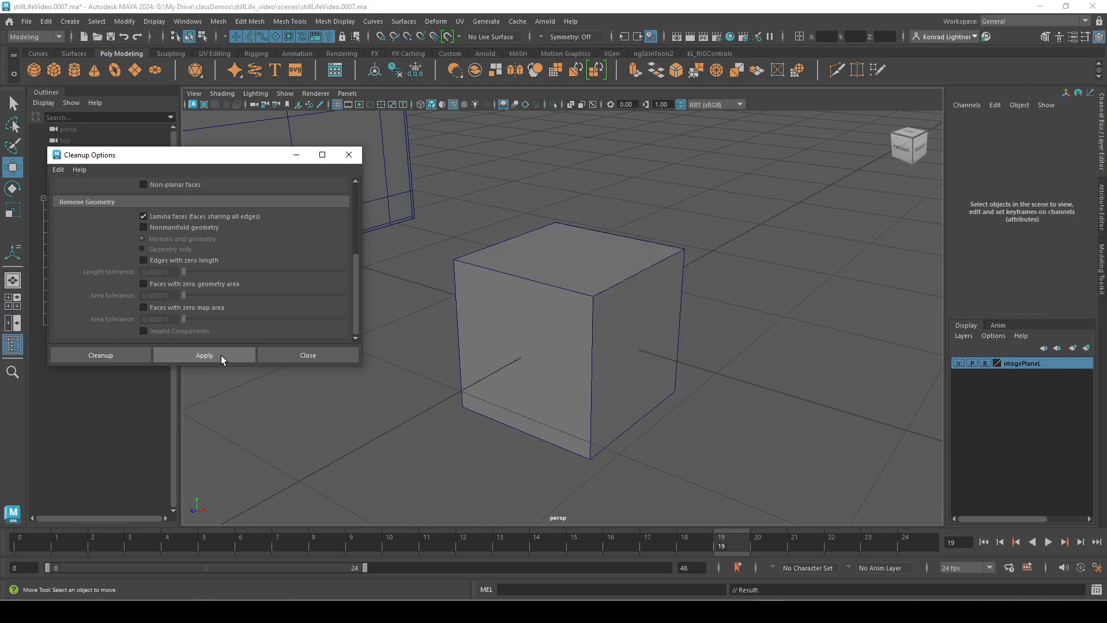
Step: Test the cleaned cube by moving one upper corner vertex inward, and undo the move
left_click_drag(776, 388, 564, 316, "alt")
right_click_drag(633, 293, 594, 289)
left_click(682, 260)
left_click_drag(696, 268, 609, 233)
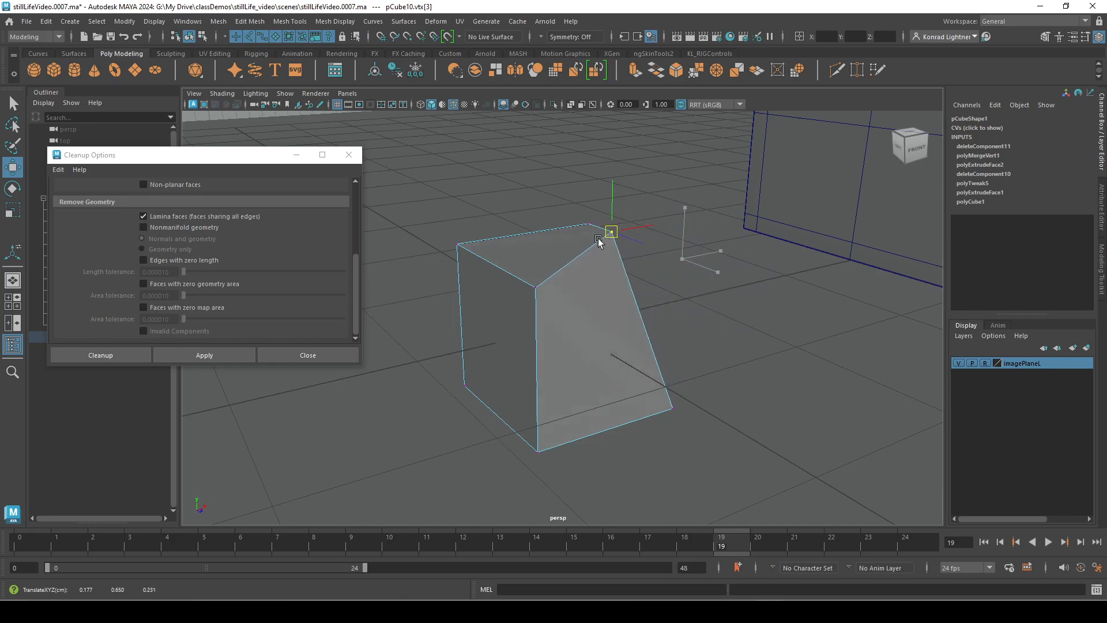
key("ctrl+z")
key("ctrl+z")
key("ctrl+z")
key("ctrl+z")
Step: Test an upper edge of the cube by moving it, undo the move, and return to object mode
right_click_drag(626, 271, 626, 230)
left_click(611, 275)
left_click_drag(614, 274, 611, 297)
key("ctrl+z")
mouse_move(590, 270)
right_mouse_down()
mouse_move(595, 326)
mouse_move(590, 258)
right_mouse_up()
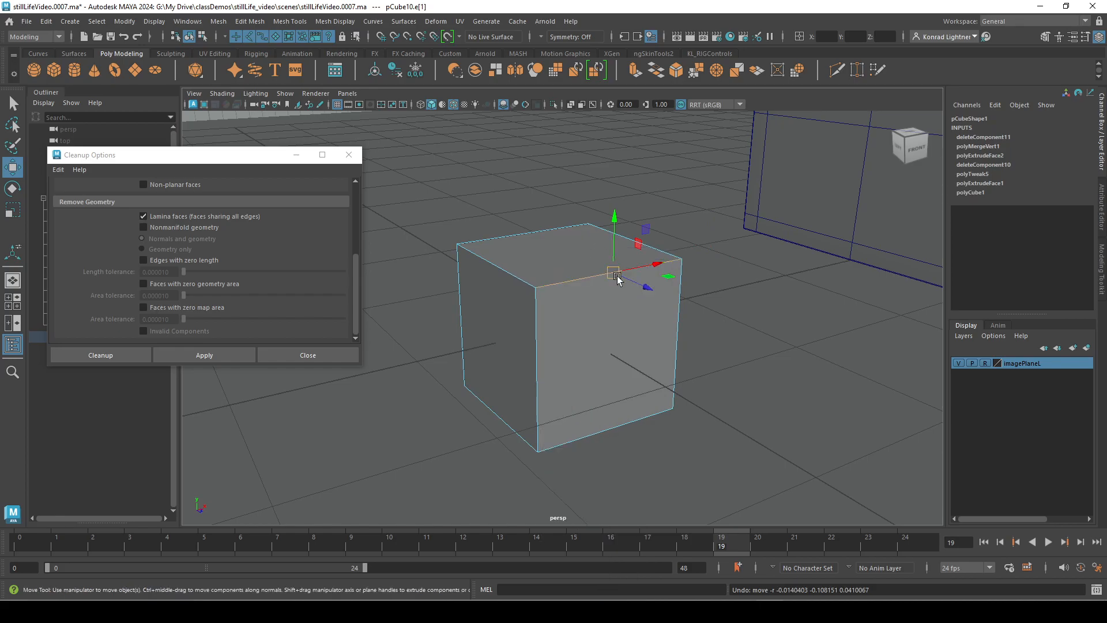
right_click_drag(666, 271, 701, 249)
Step: Test inserting edge loops across the cube's top and along its vertical edge, undo the cuts, and return to object mode
right_click_drag(741, 287, 672, 282, "shift")
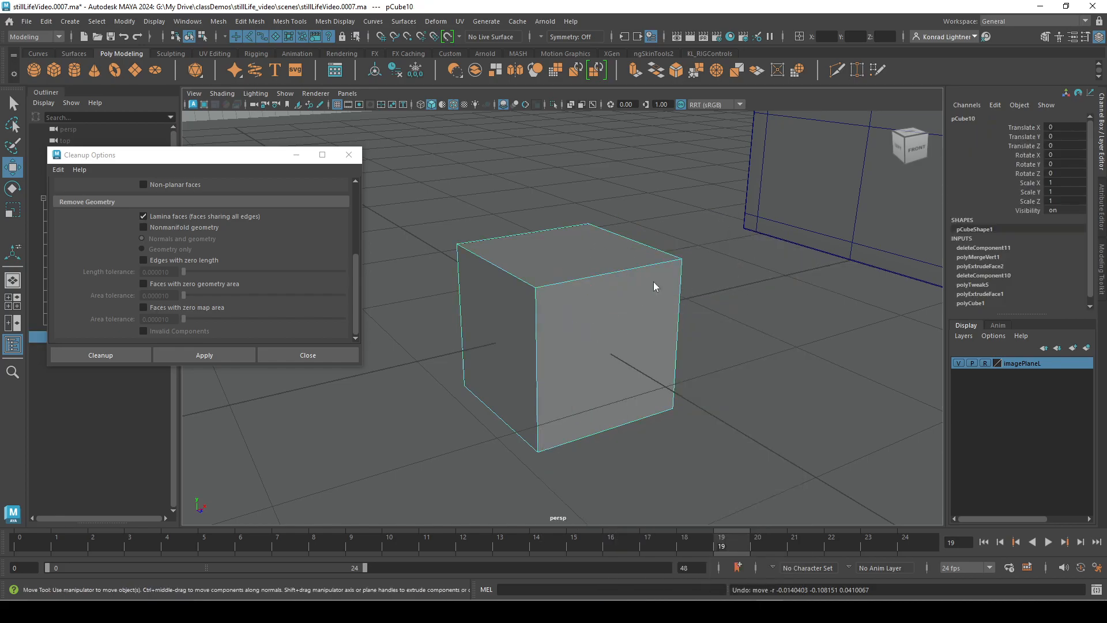
left_click(601, 275)
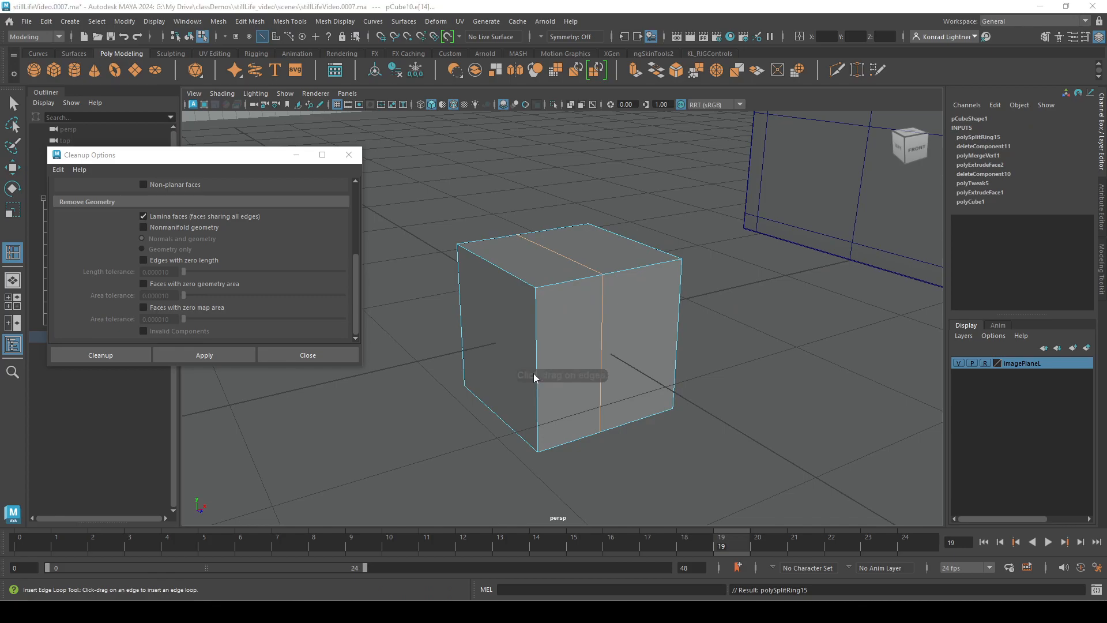
left_click(536, 355)
left_click_drag(539, 348, 690, 439, "alt")
left_click(689, 439)
right_click(588, 260)
right_click_drag(587, 261, 636, 228)
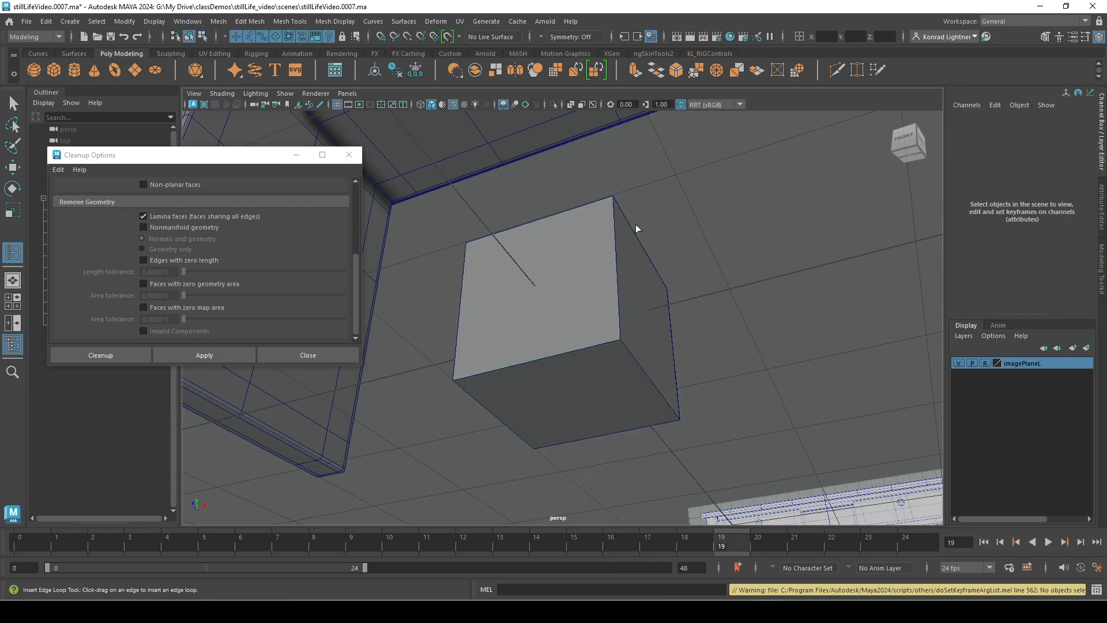
key("w")
left_click(643, 248)
left_click_drag(734, 331, 497, 319, "alt")
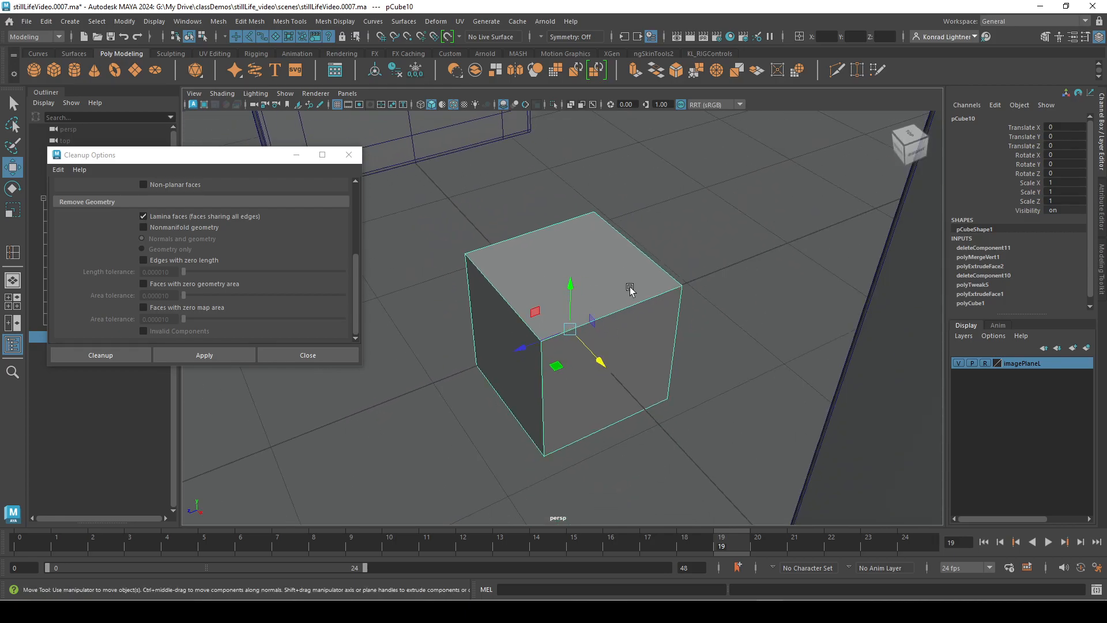
Step: Examine the cube's top face in face mode and return to object mode
scroll(576, 288, "up", 5)
right_click_drag(564, 255, 632, 241)
left_click(548, 261)
left_click(887, 320)
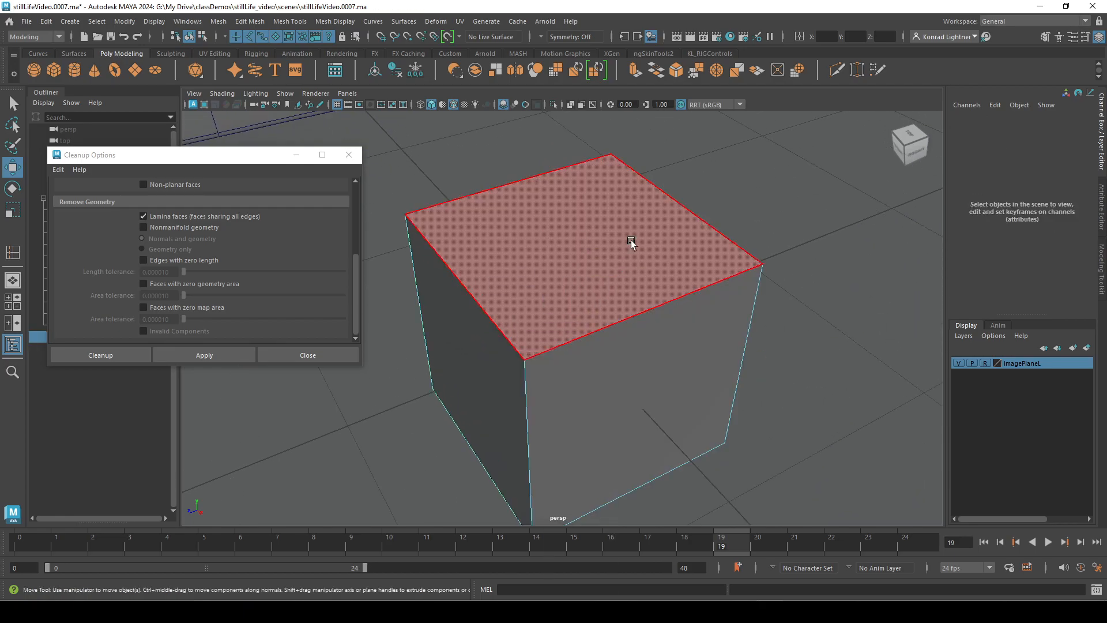
scroll(581, 252, "down", 5)
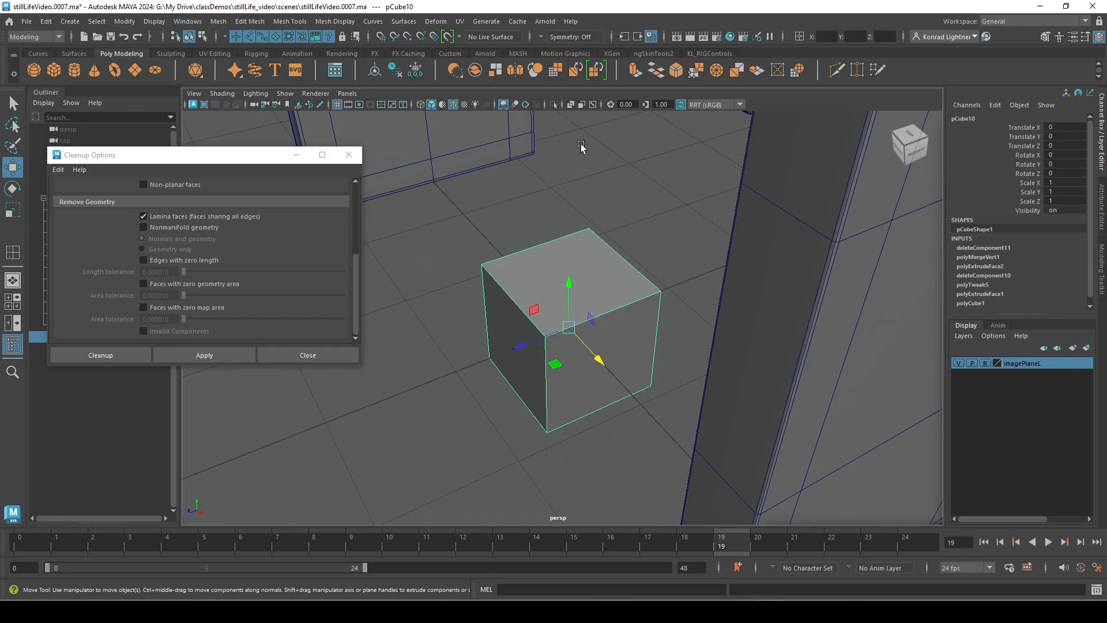